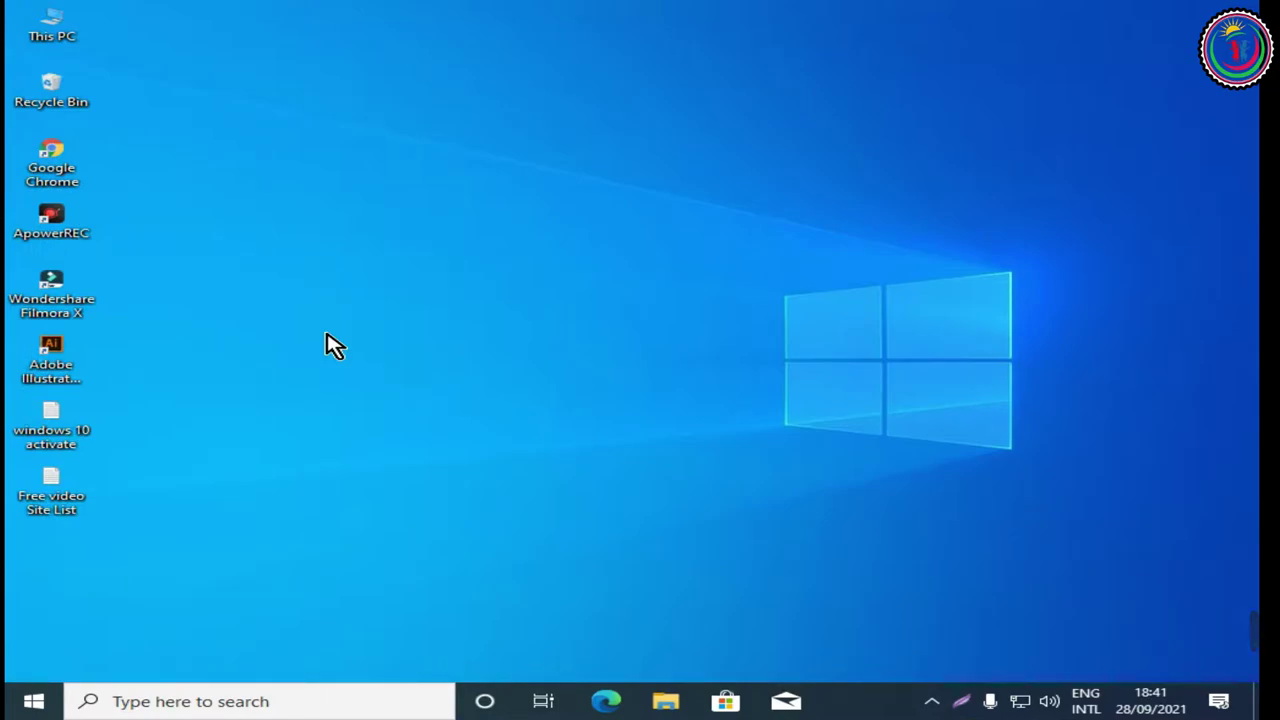
Open Google Chrome and search the web for "real world designer"
double_click(50, 168)
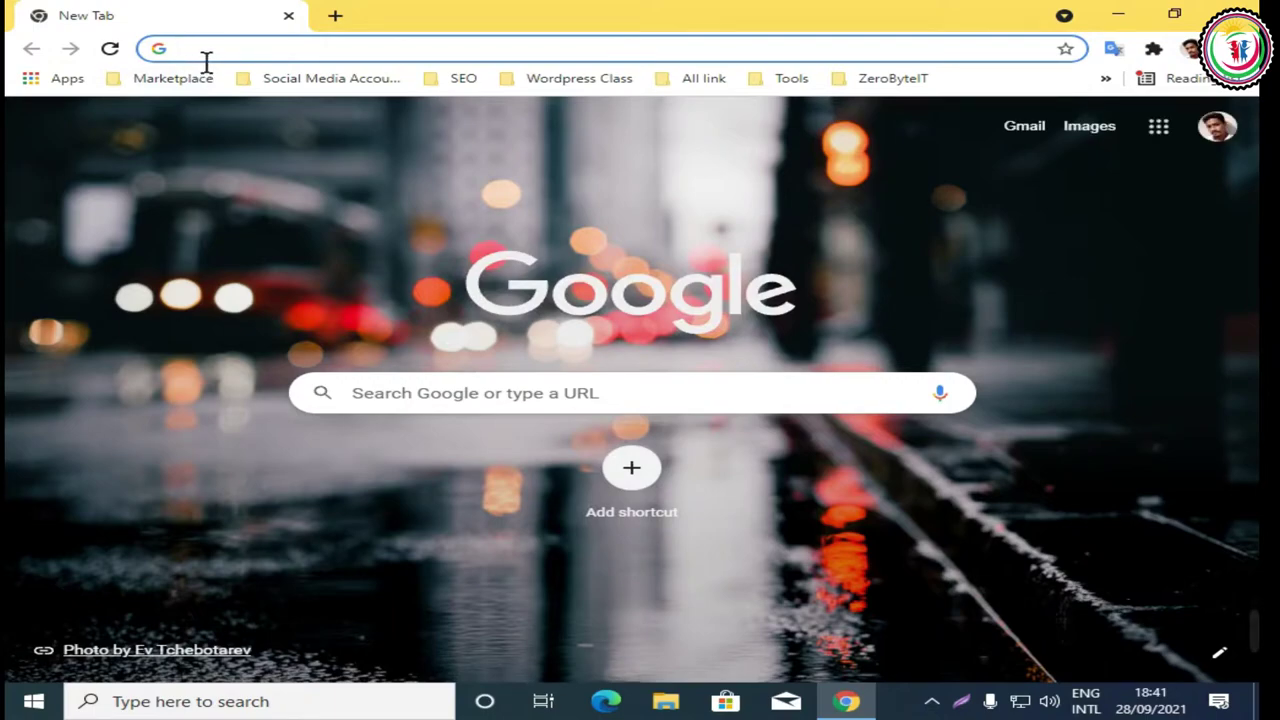
right_click(190, 50)
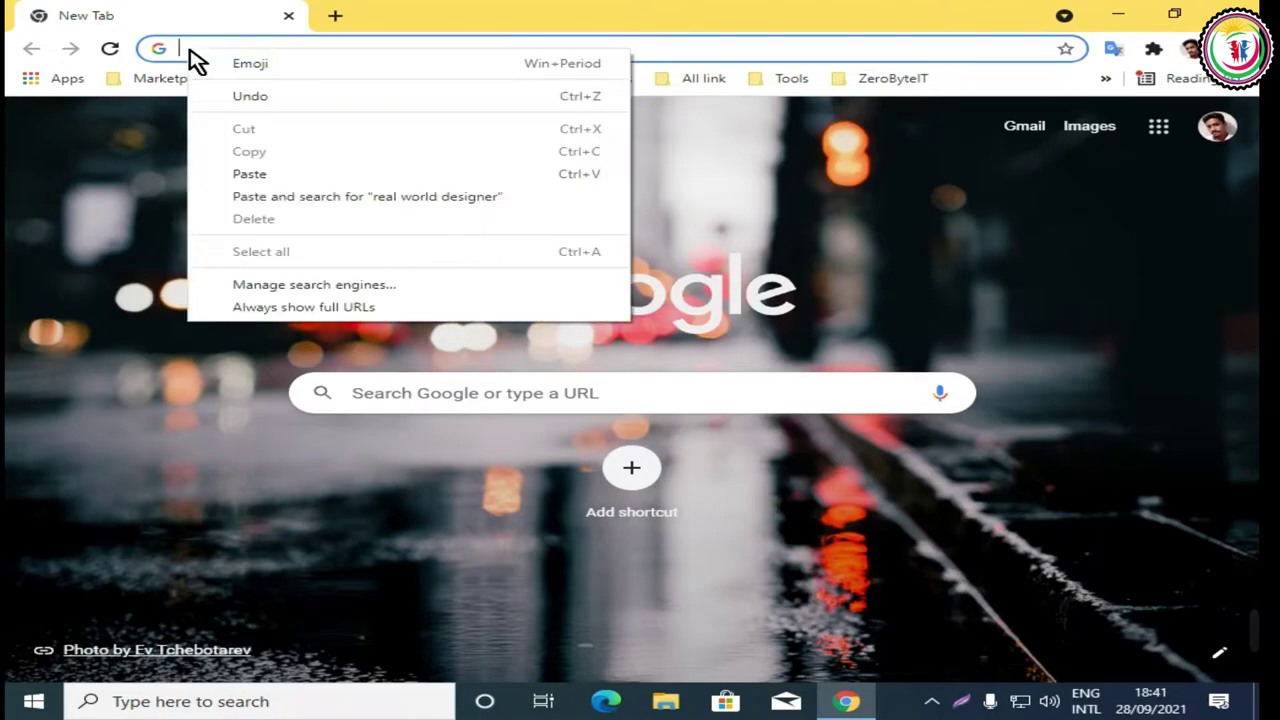
click(250, 175)
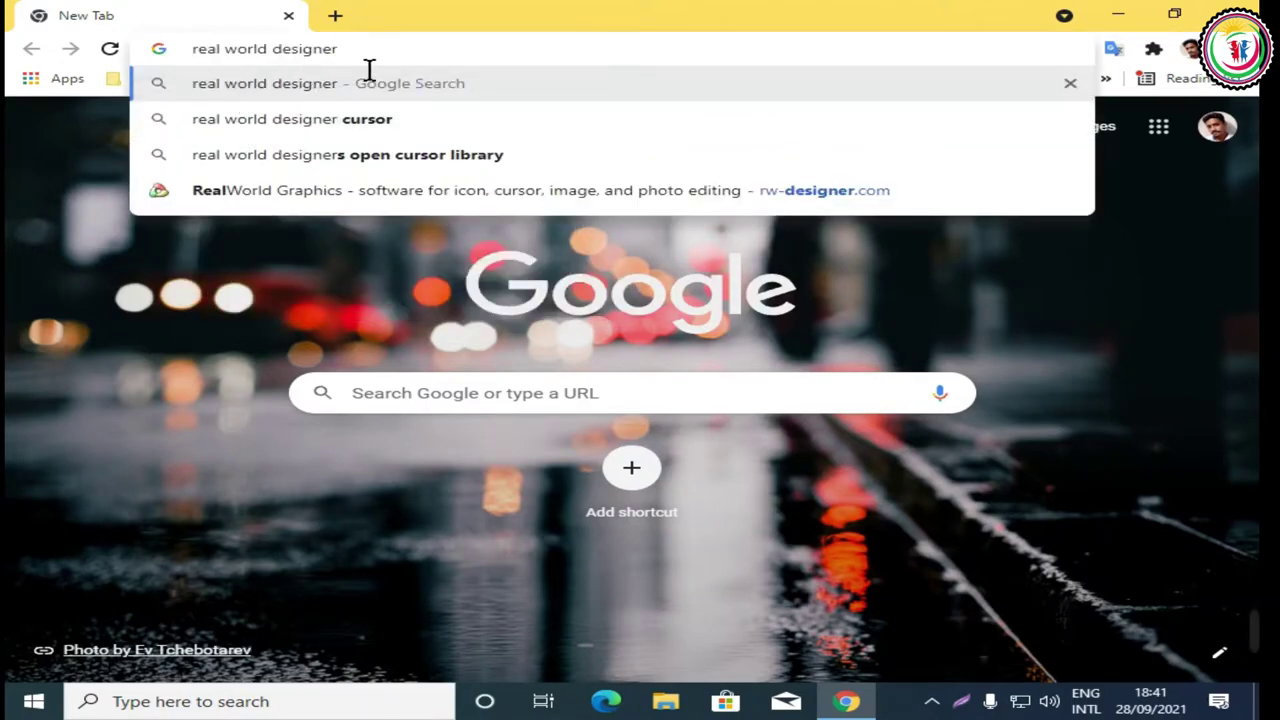
key(Return)
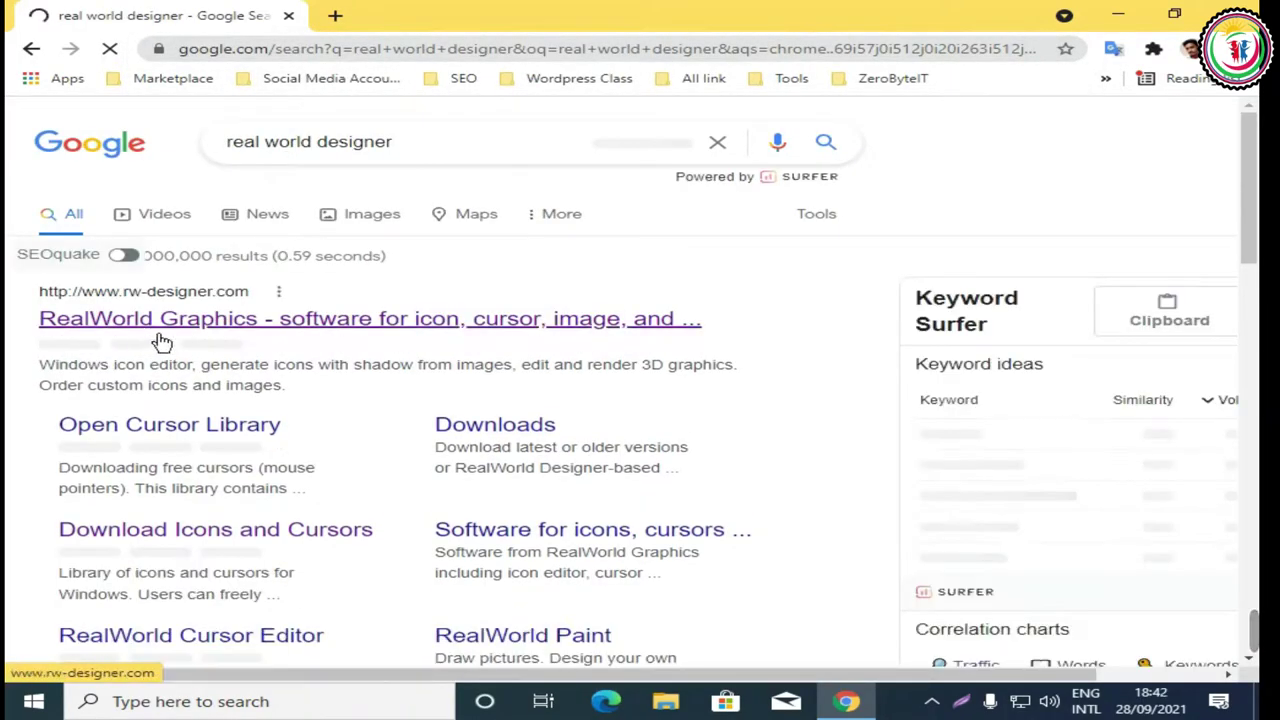
Open the RealWorld Graphics search result in a new tab and go to the site's Gallery
right_click(198, 333)
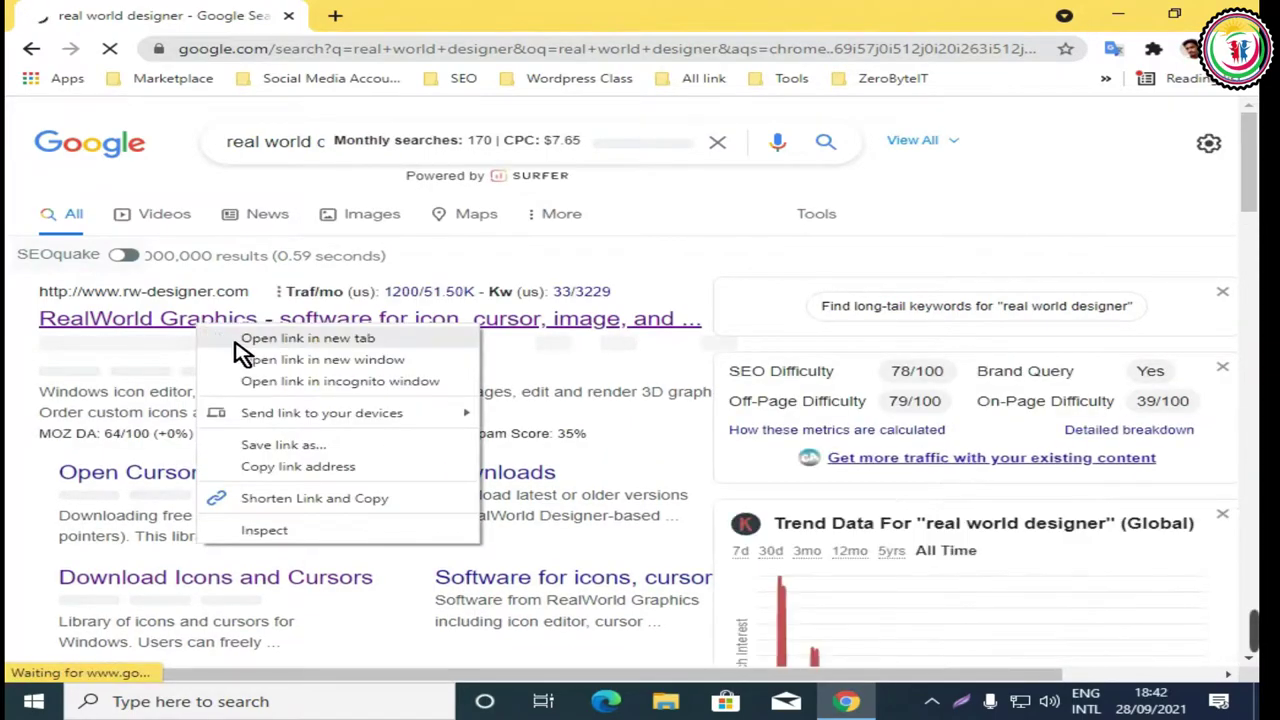
click(245, 340)
click(415, 20)
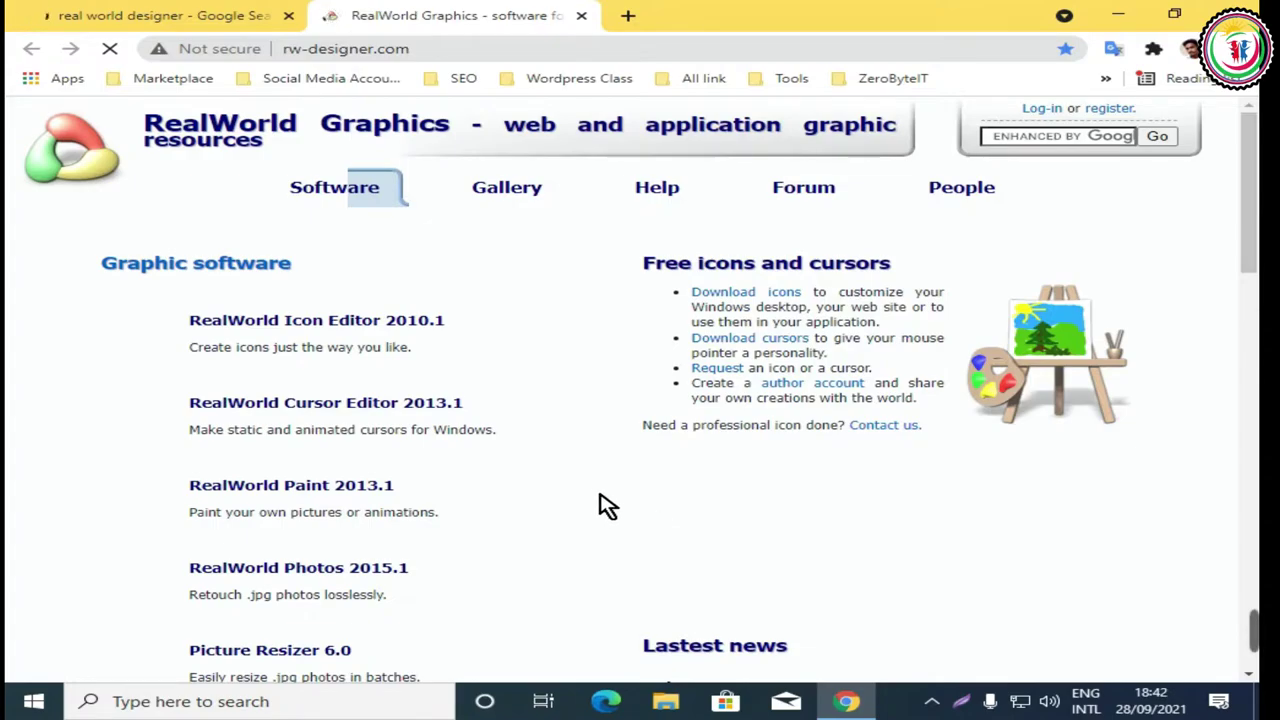
click(513, 203)
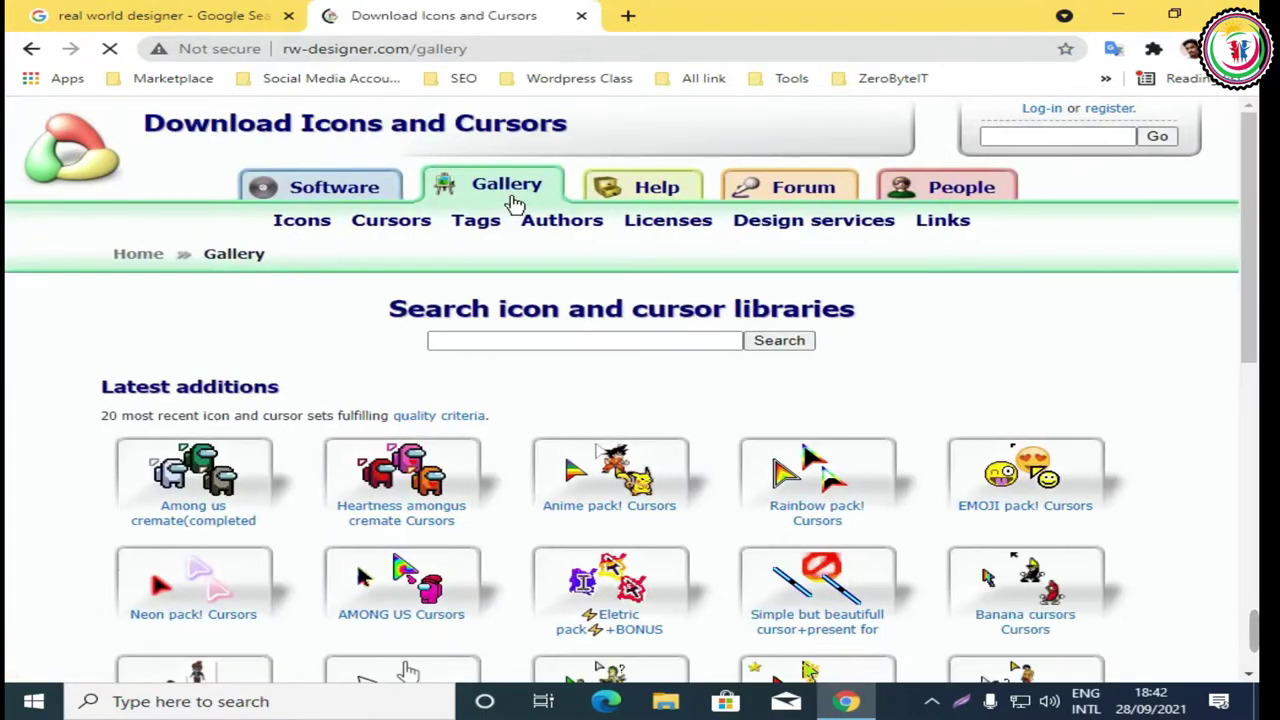
Search the icon and cursor libraries for "curser highlight"
scroll(314, 337, down, 4)
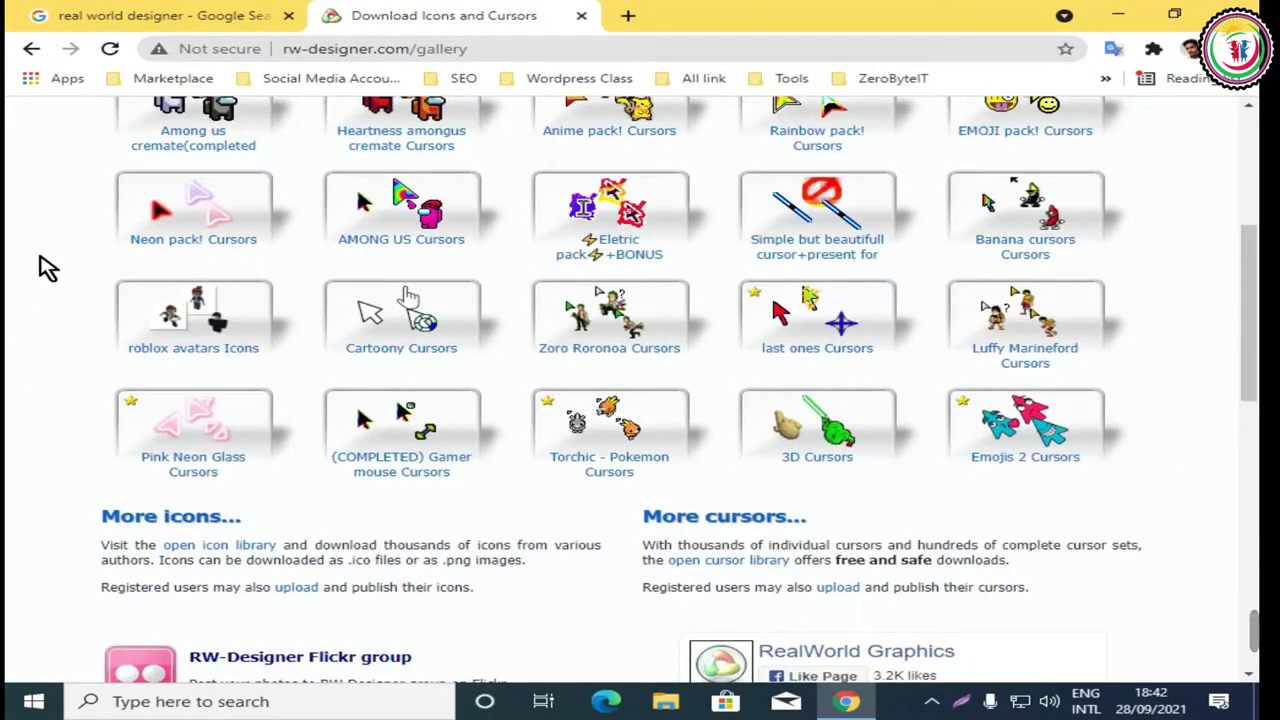
scroll(552, 398, up, 4)
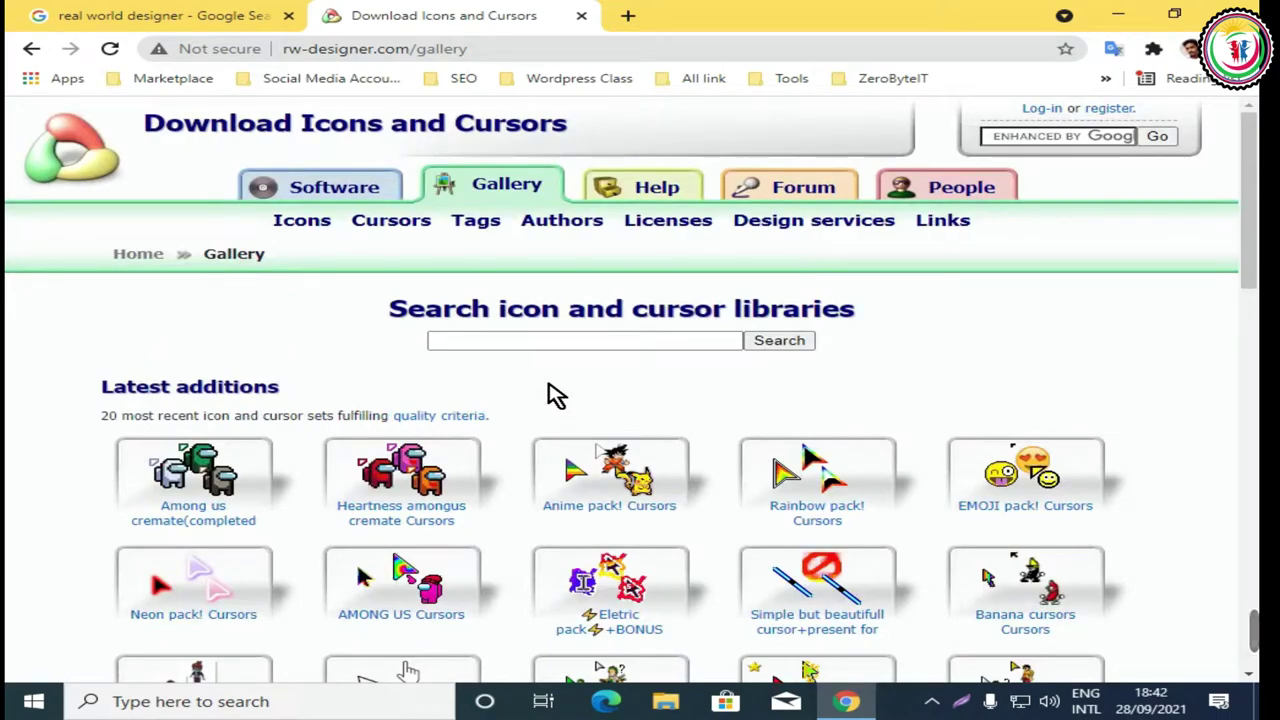
click(500, 342)
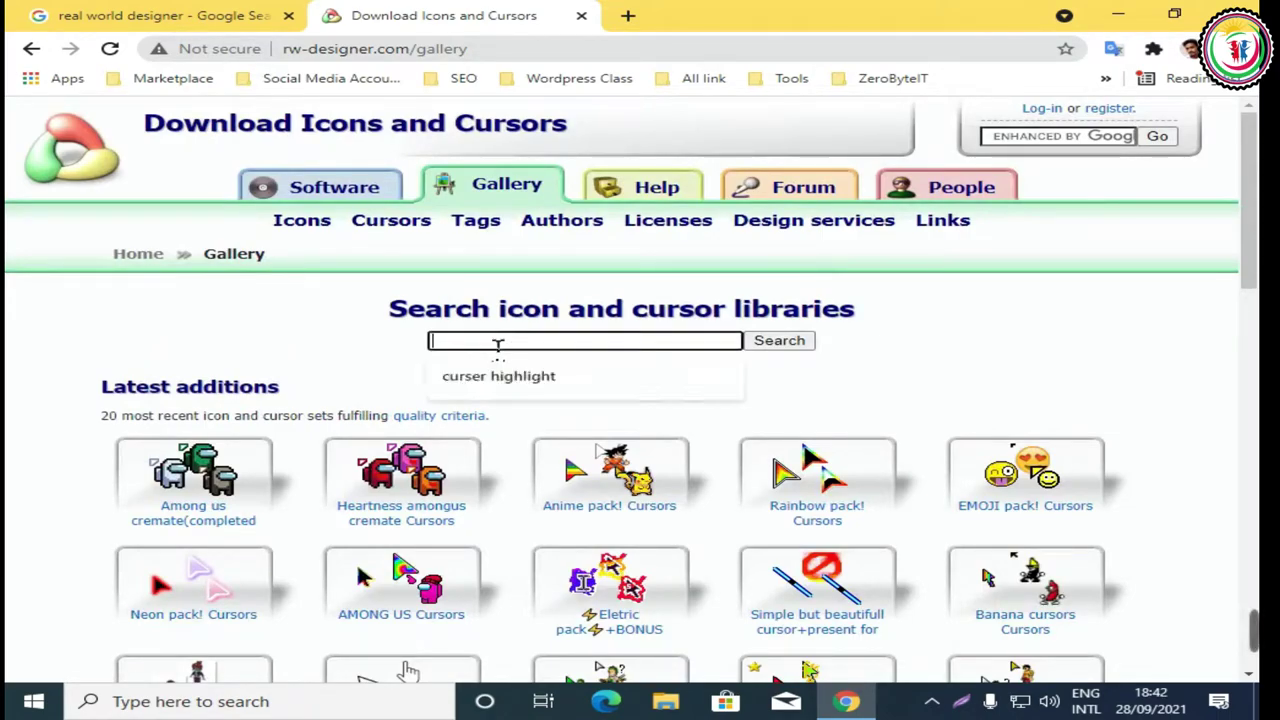
click(535, 385)
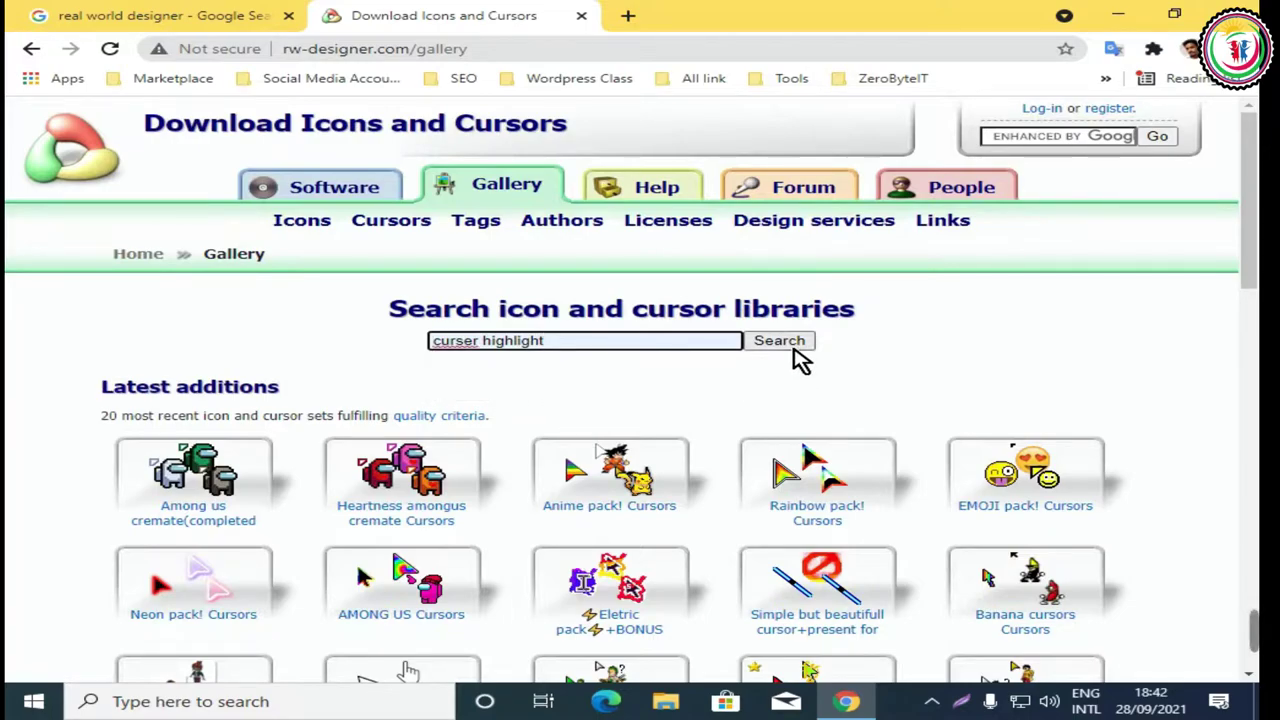
click(782, 345)
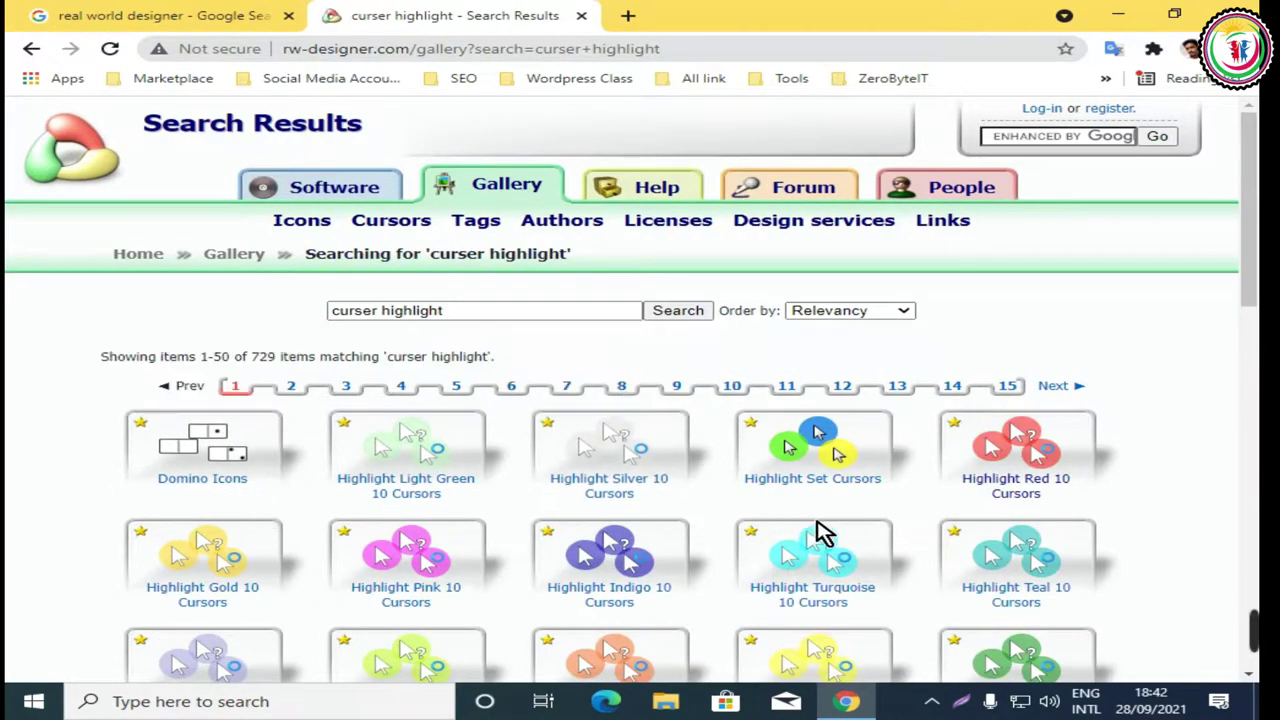
Look through the highlight cursor sets and download the Highlight Red 10 Cursors set
scroll(818, 533, down, 2)
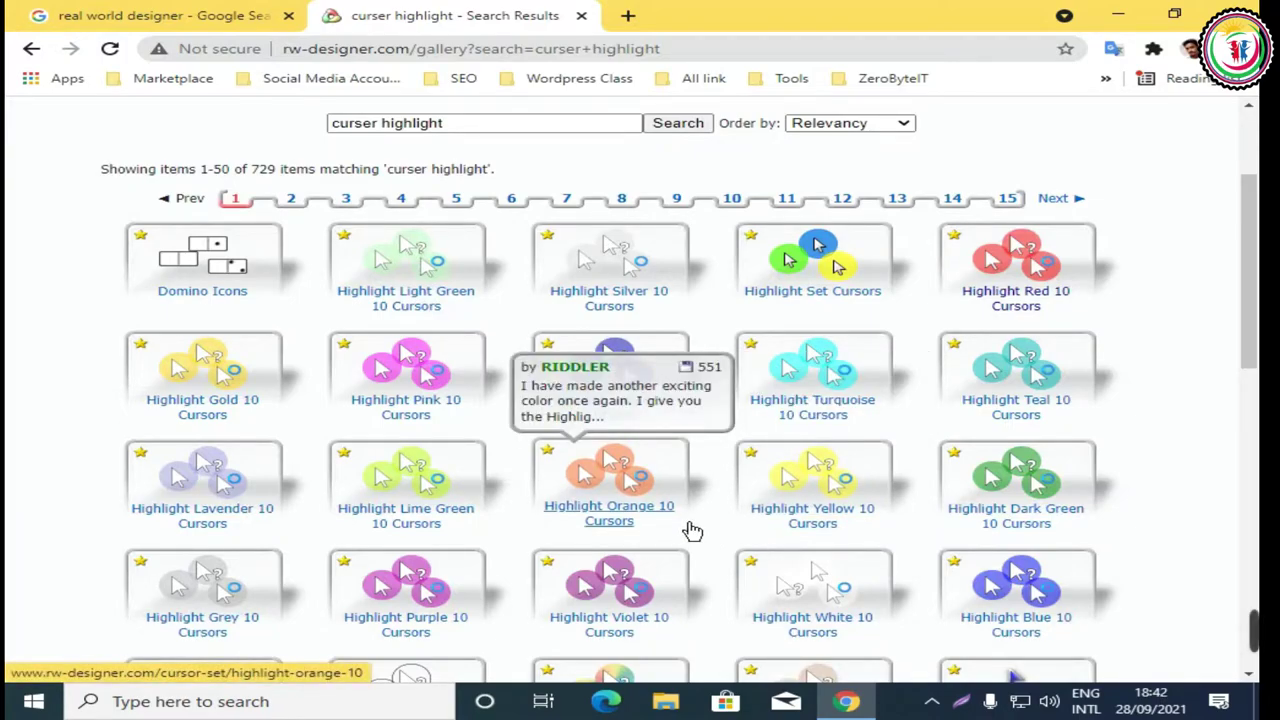
scroll(410, 525, down, 3)
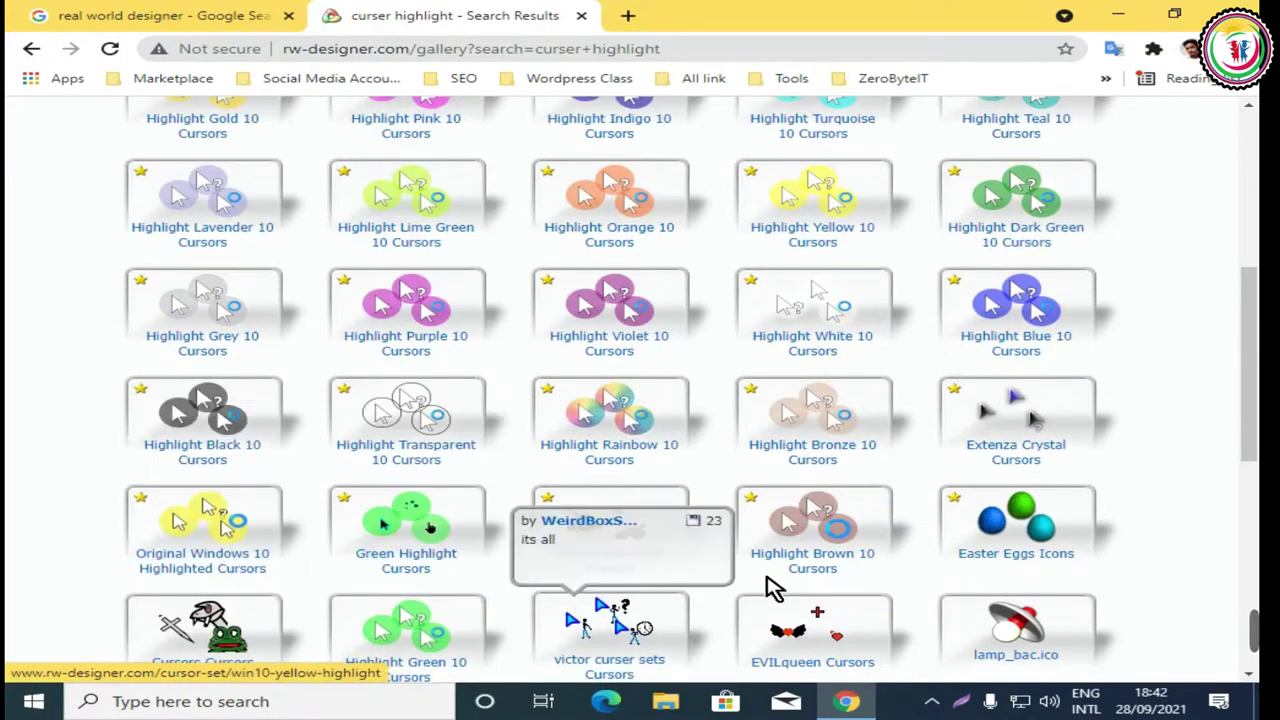
scroll(582, 545, down, 1)
scroll(575, 543, down, 4)
scroll(571, 543, up, 9)
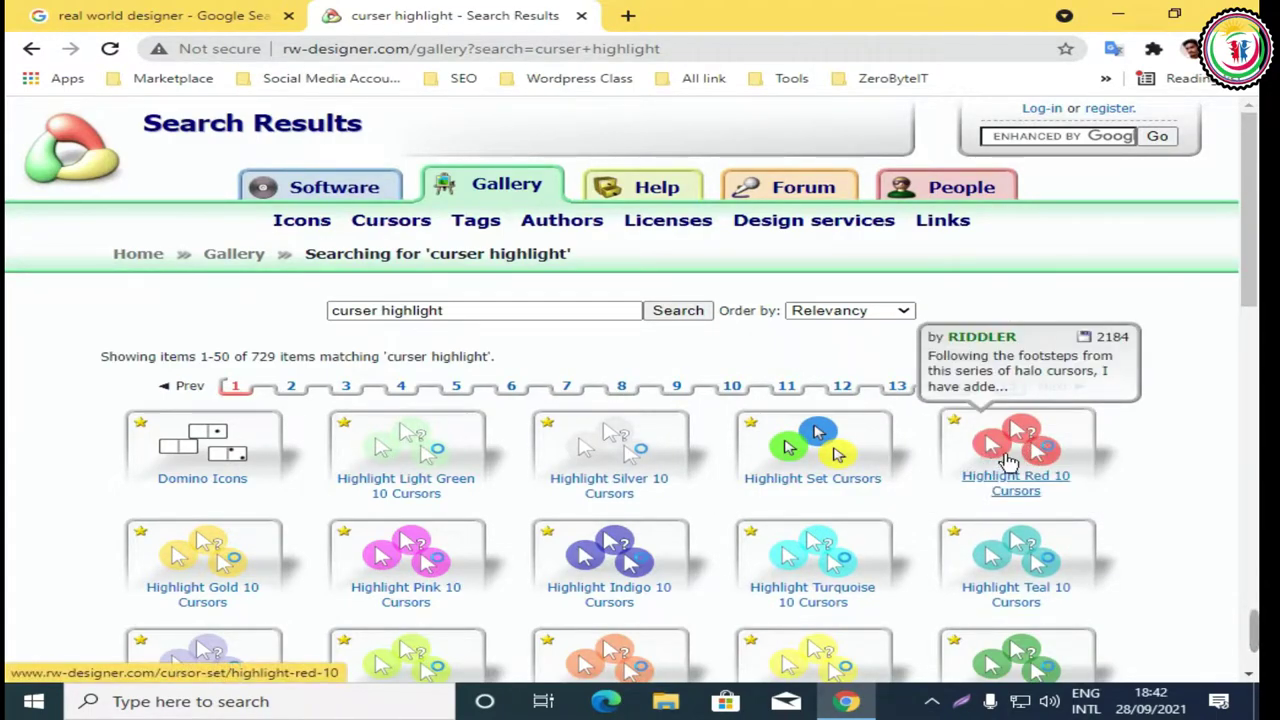
click(1007, 462)
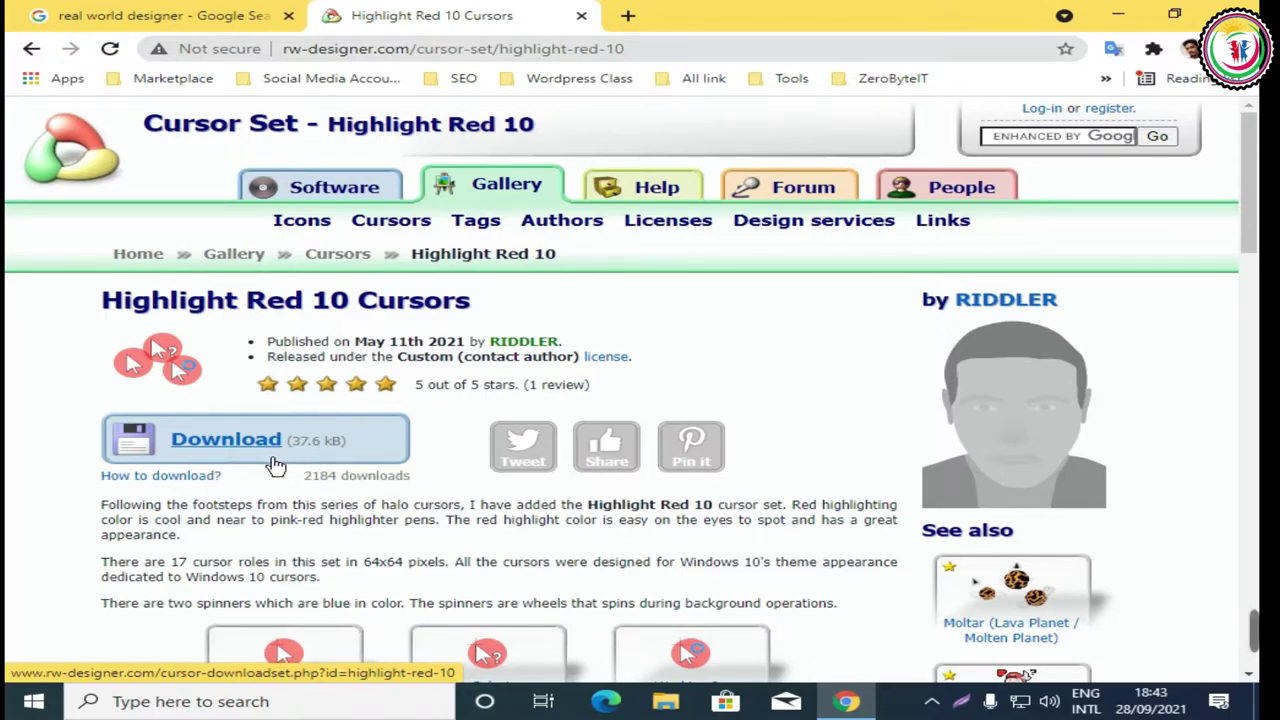
click(240, 460)
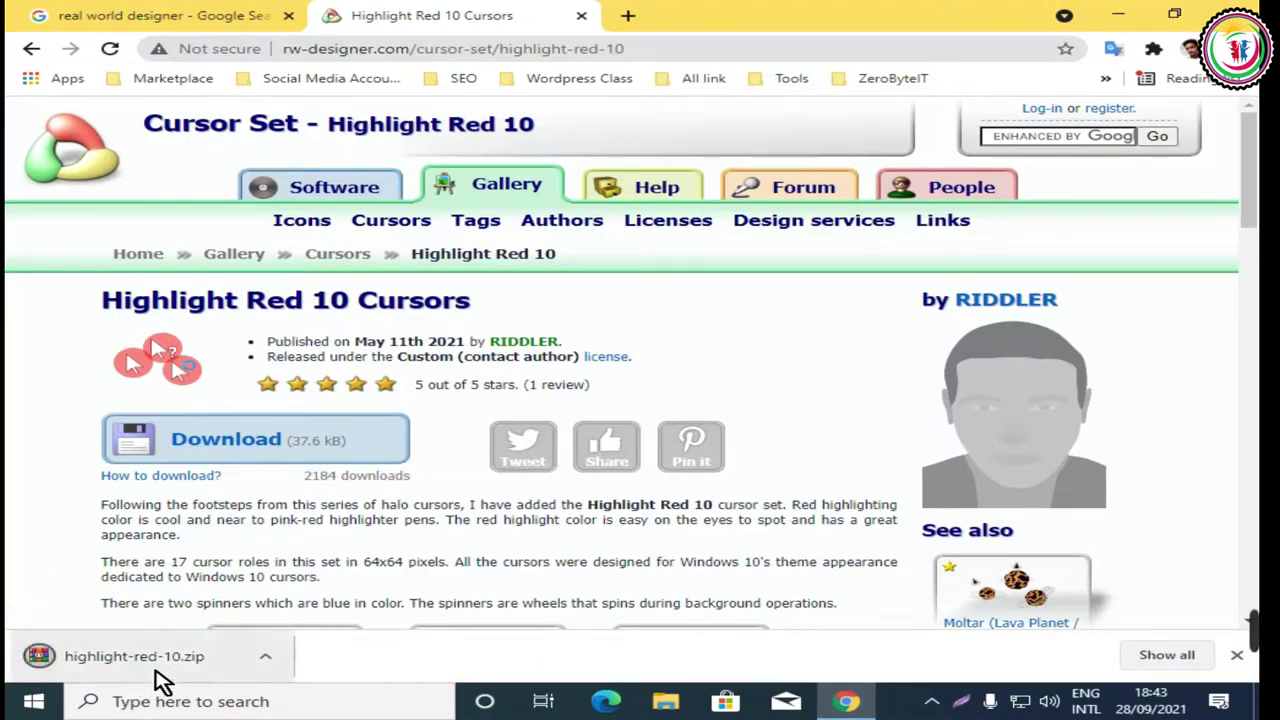
Switch to File Explorer and extract the highlight-red-10 archive directly into the Downloads folder
click(1122, 18)
double_click(64, 34)
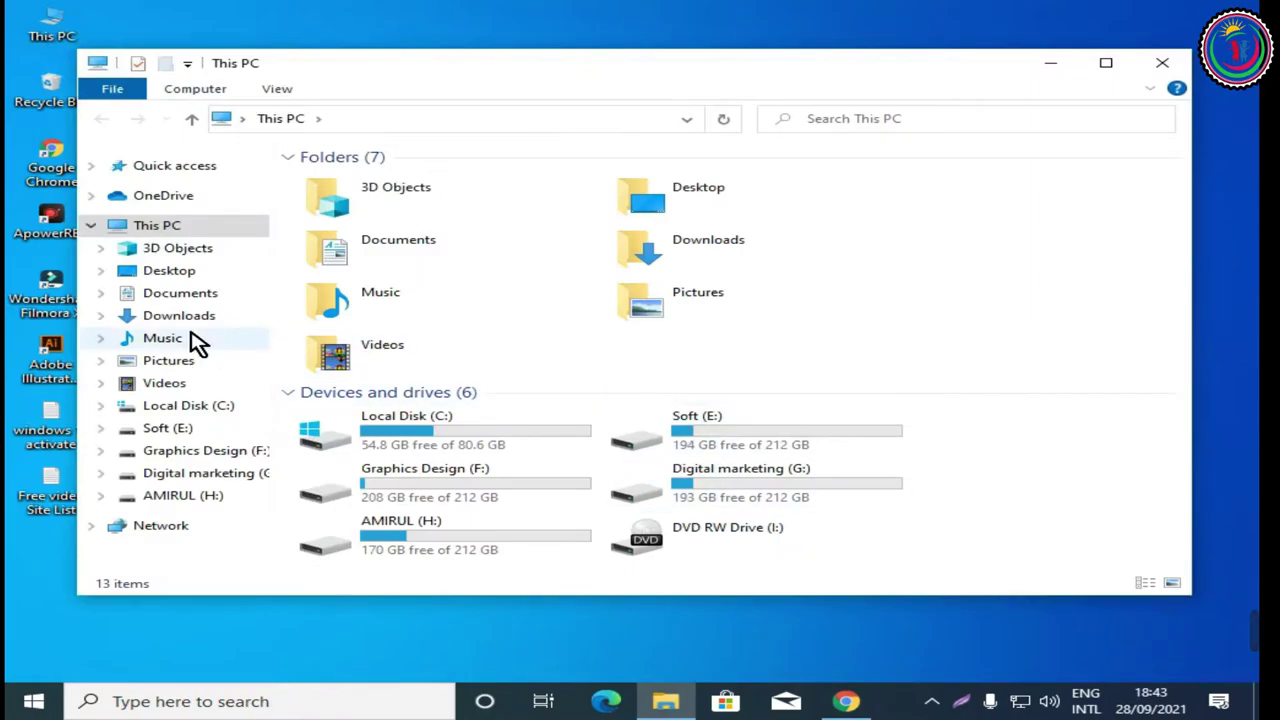
click(205, 320)
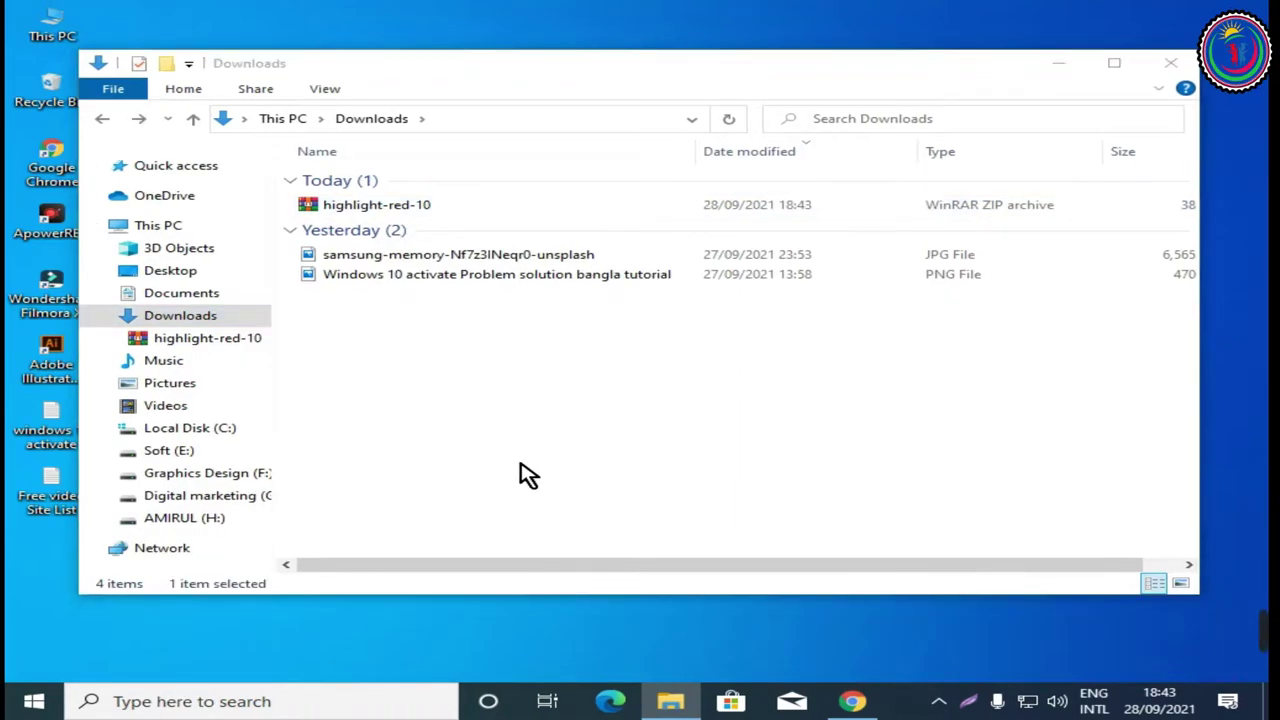
right_click(380, 210)
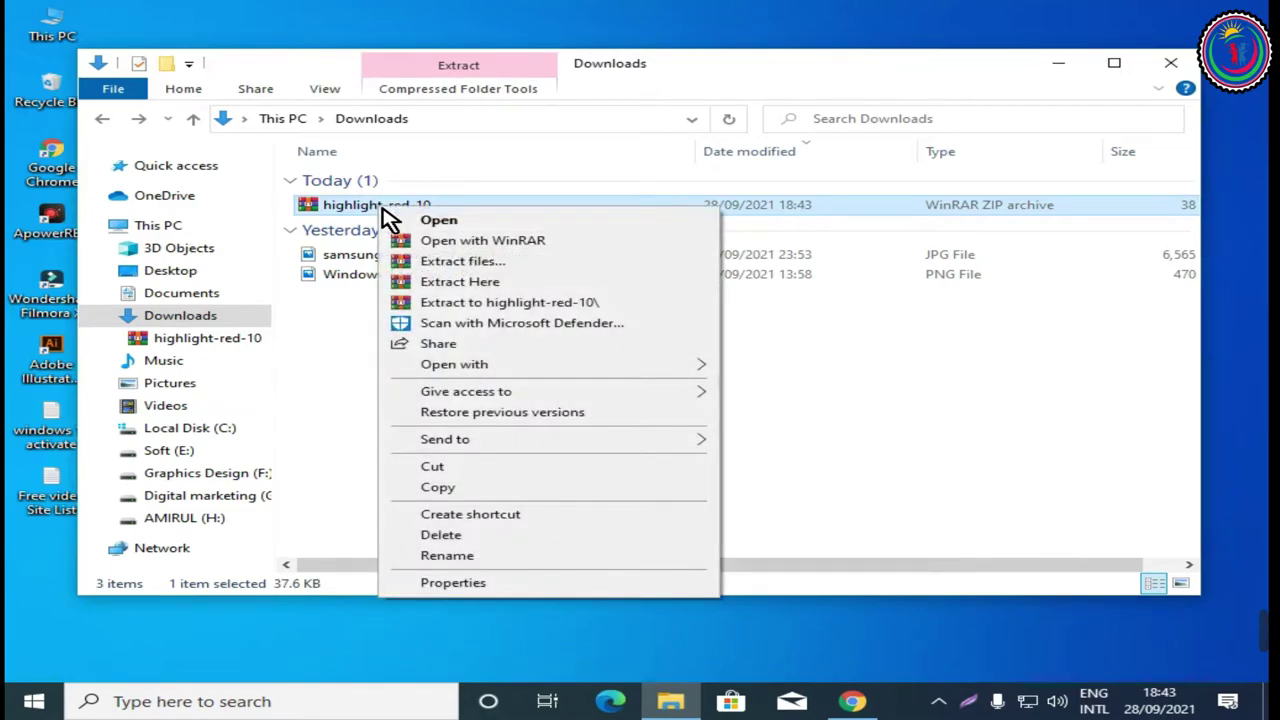
click(495, 293)
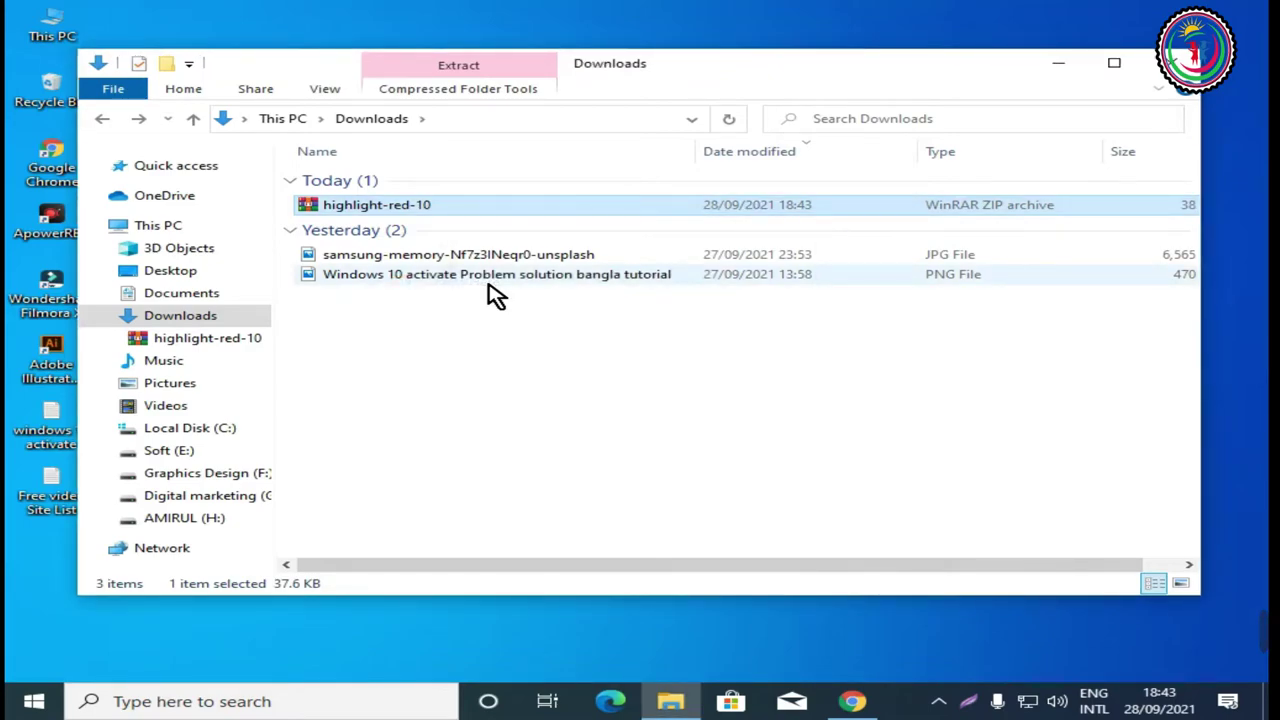
Delete the extracted readme and highlight-red-10-shadow.crs files from Downloads
scroll(430, 345, down, 2)
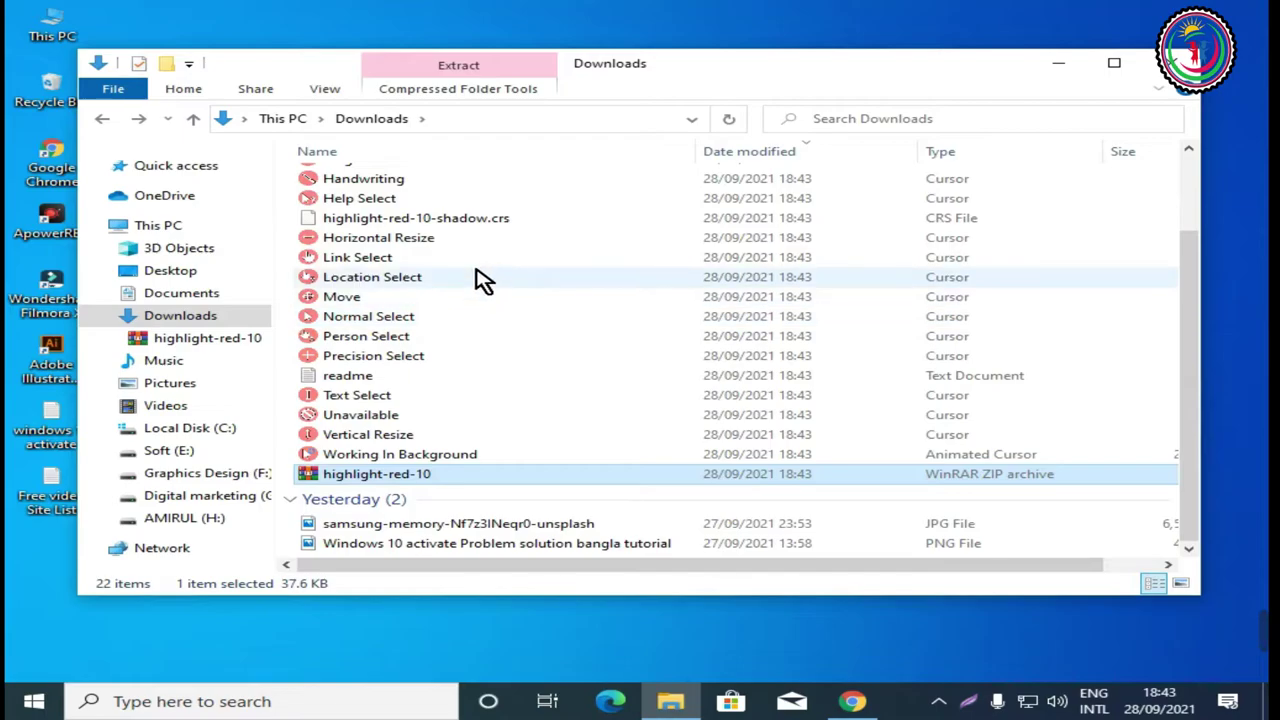
click(350, 376)
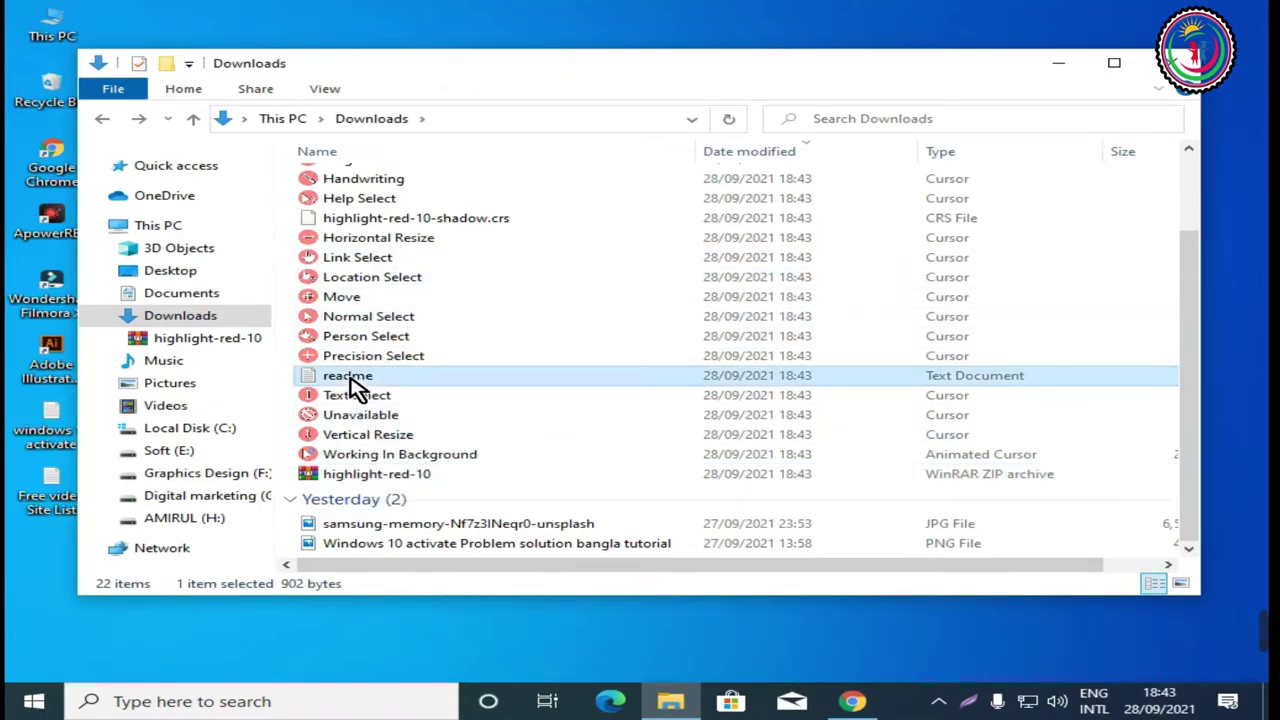
key(Delete)
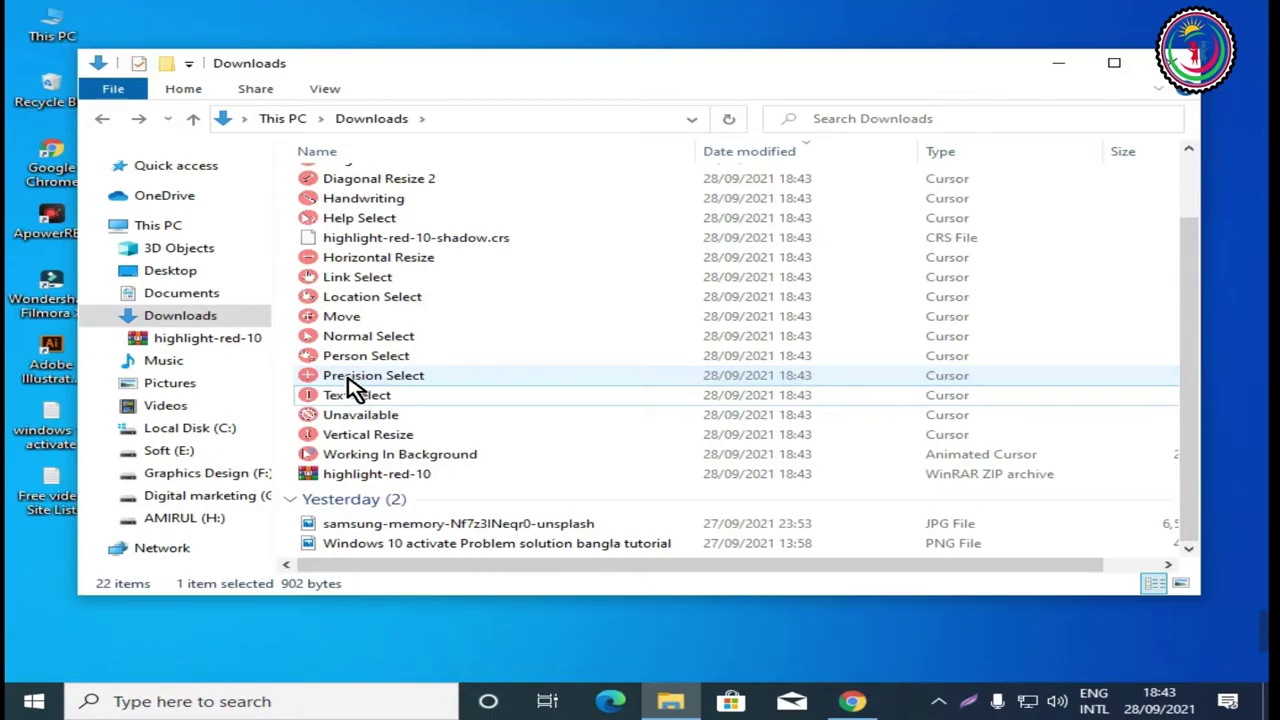
click(373, 247)
key(Delete)
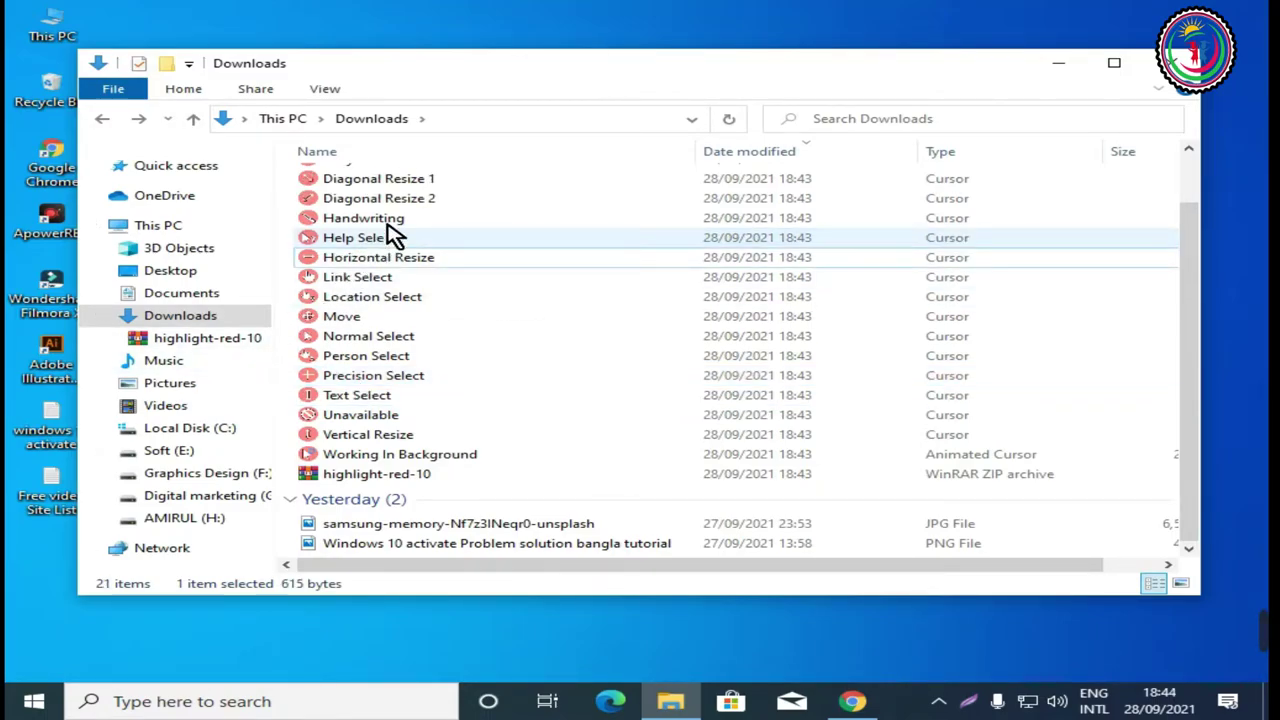
Cut all the extracted cursor files, from Alternate Select to Working In Background, leaving out the archive
scroll(420, 280, up, 1)
drag(286, 200, 476, 538)
right_click(462, 366)
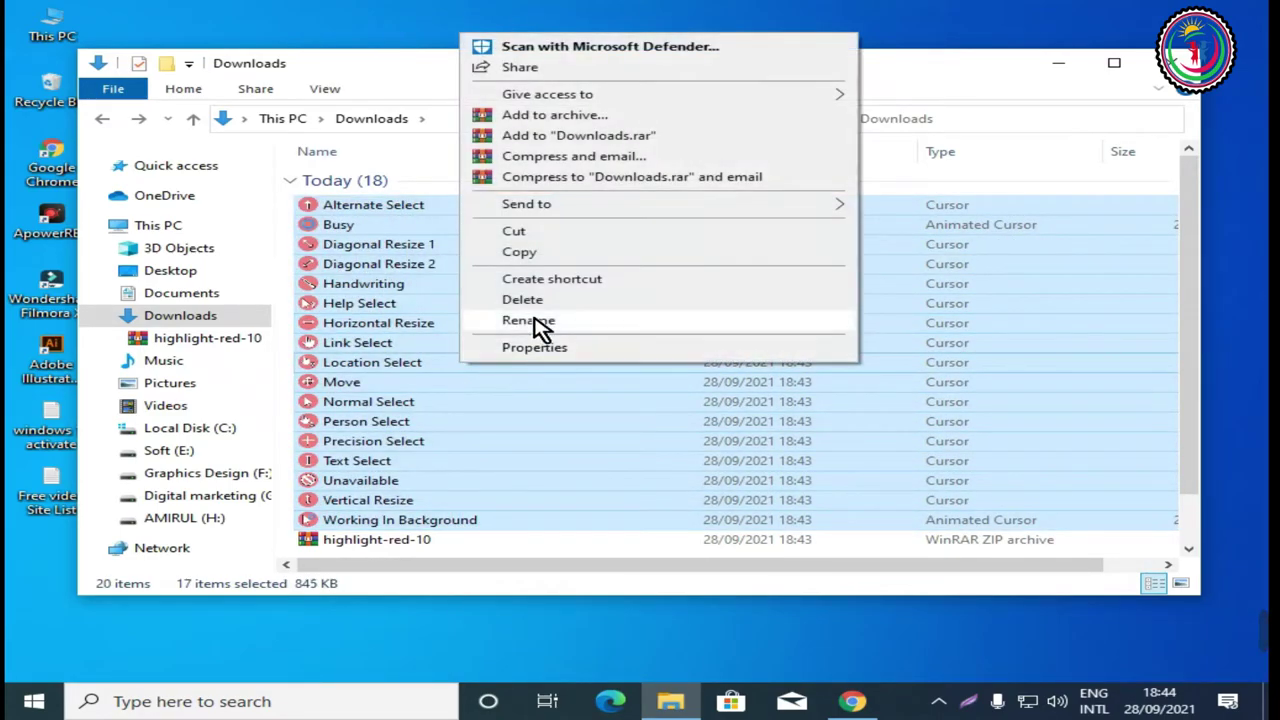
click(520, 238)
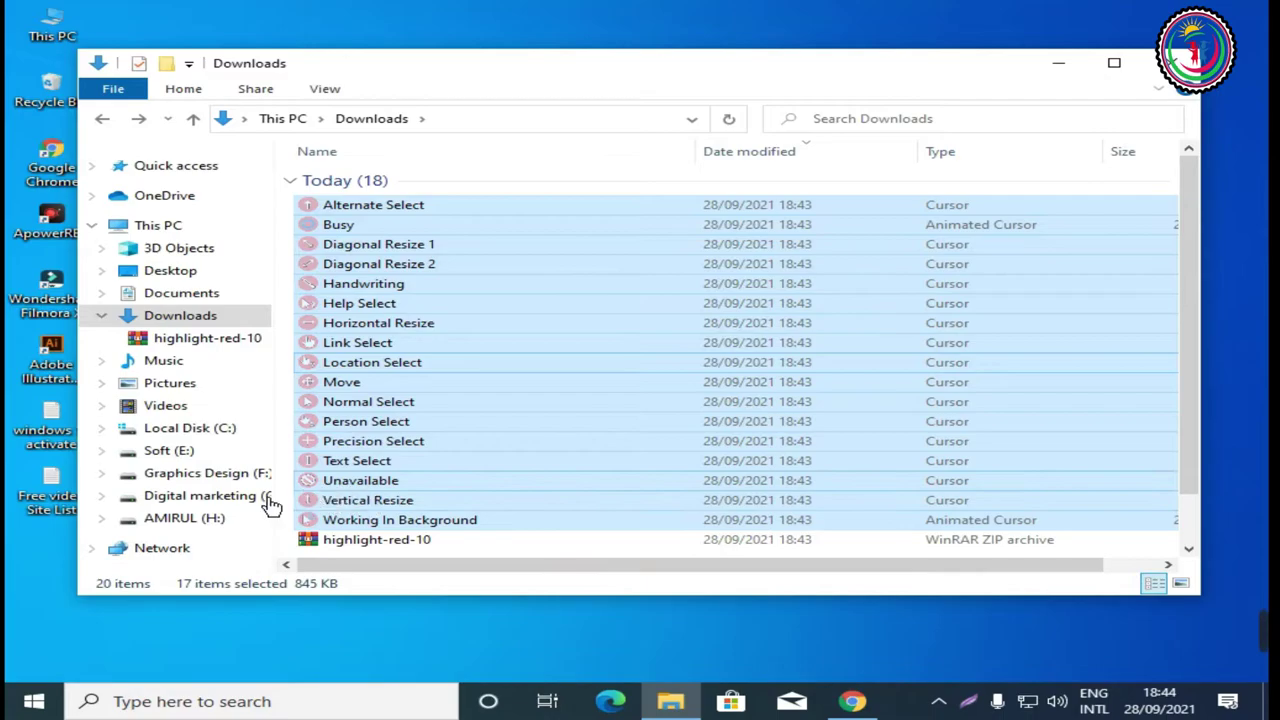
Paste the cut cursor files into the Cursors folder of C:\Windows, granting administrator permission for all current items
click(211, 437)
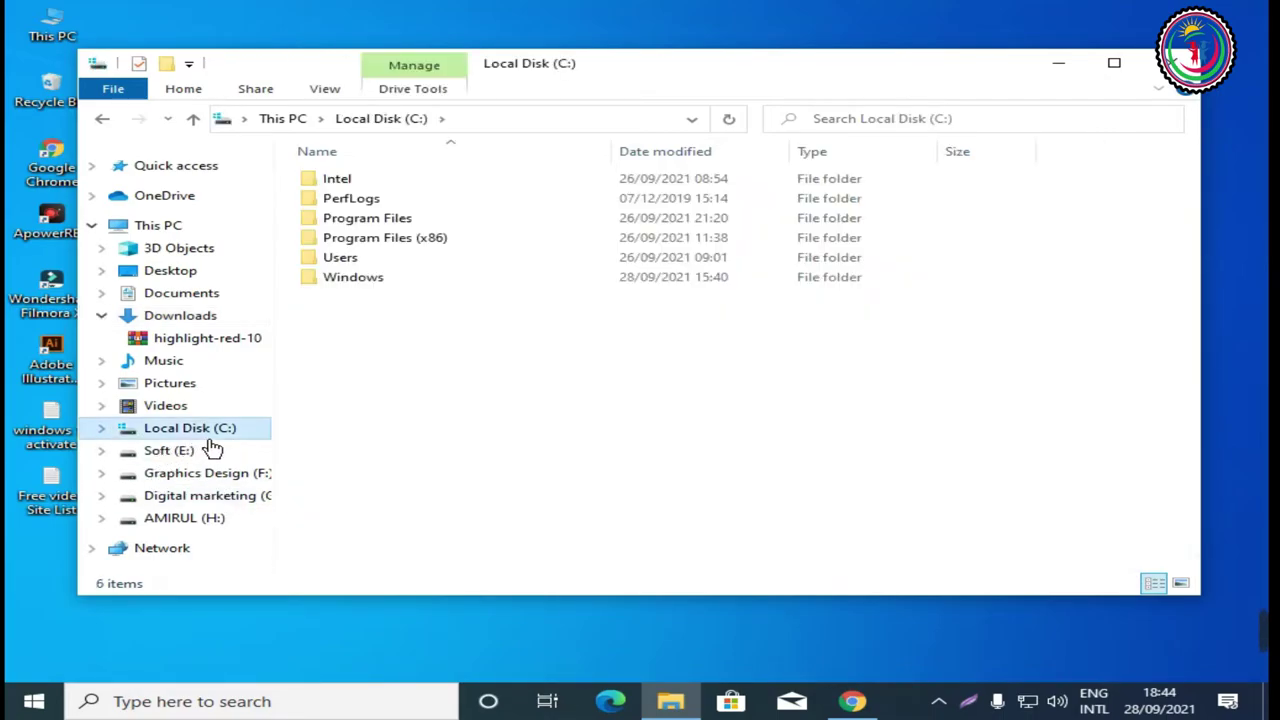
double_click(365, 287)
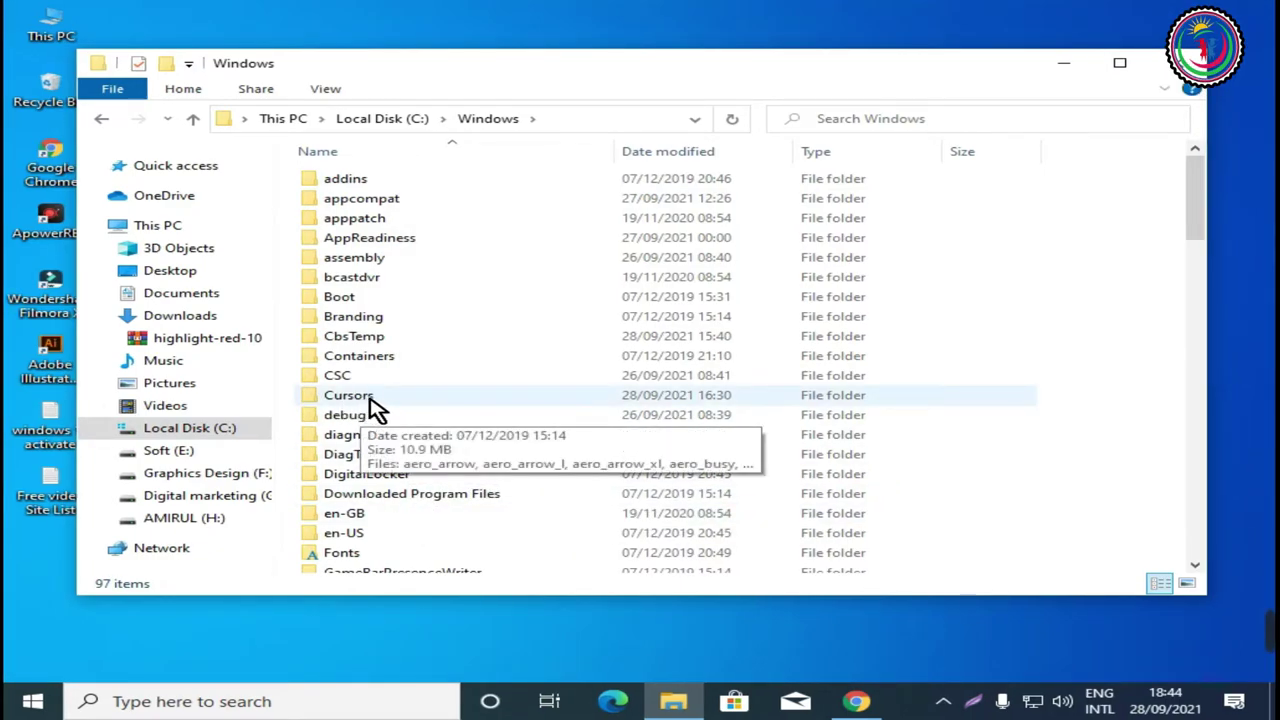
double_click(372, 400)
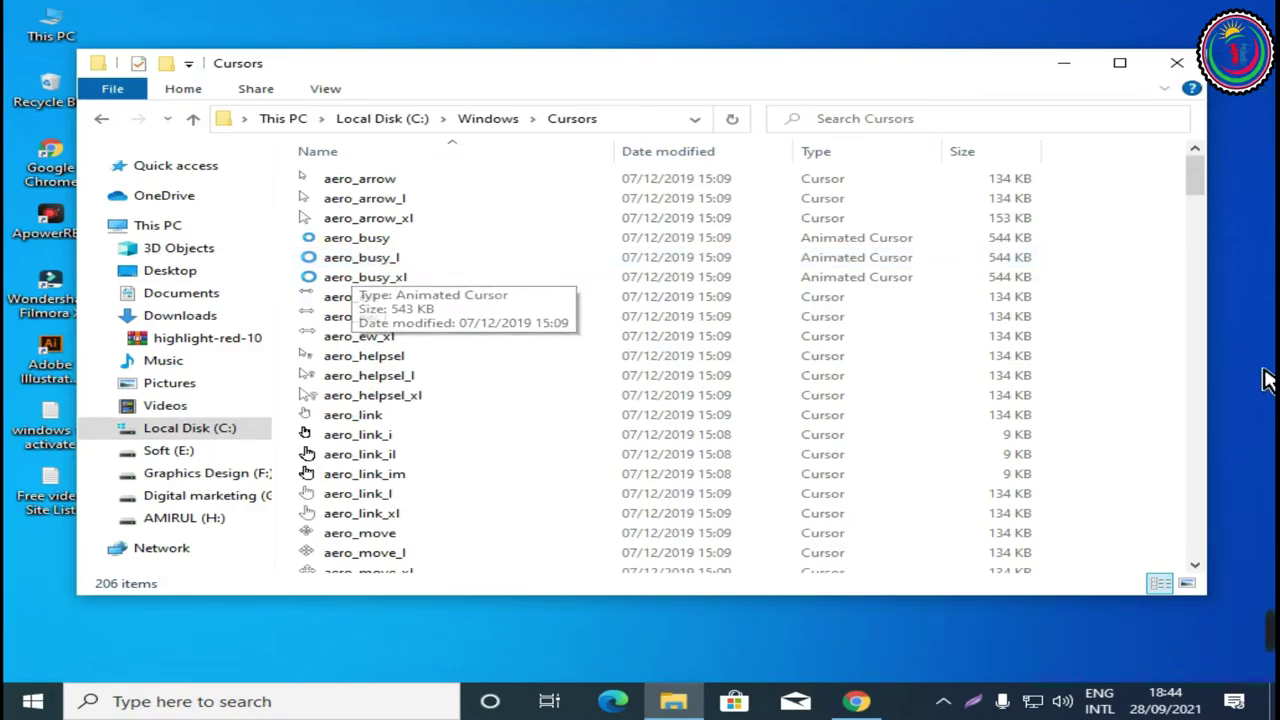
right_click(1113, 226)
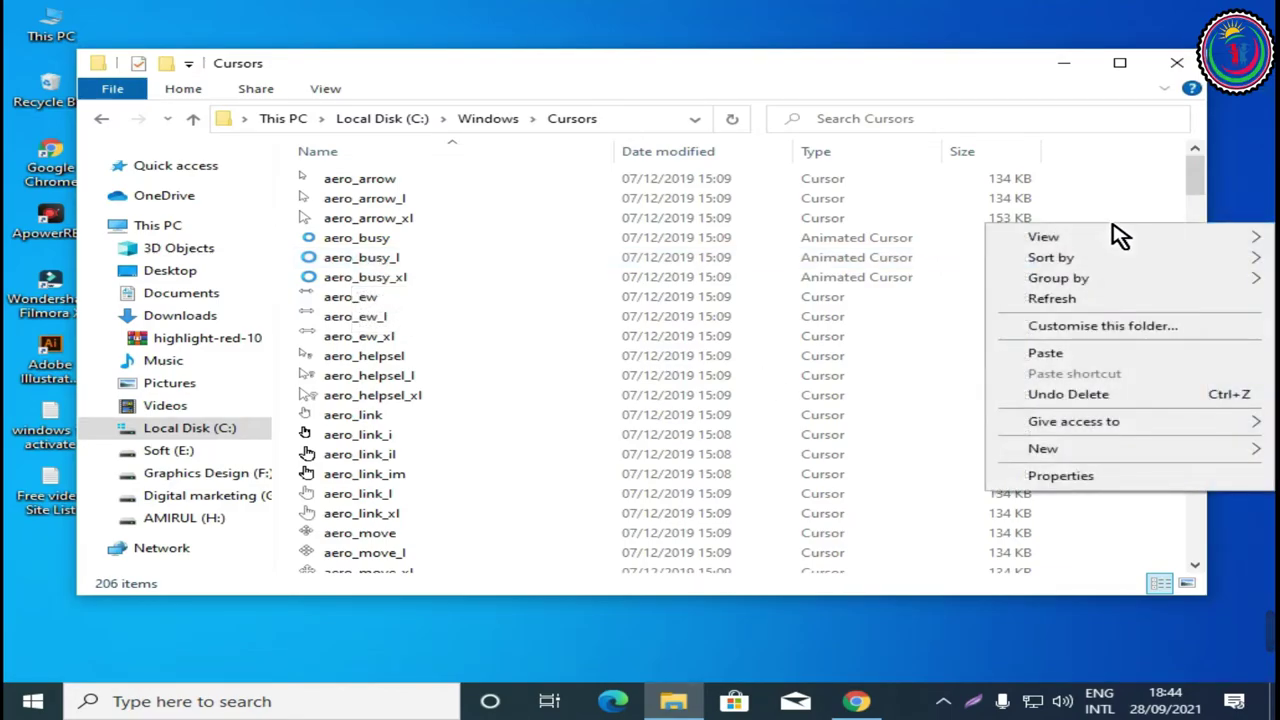
click(1045, 354)
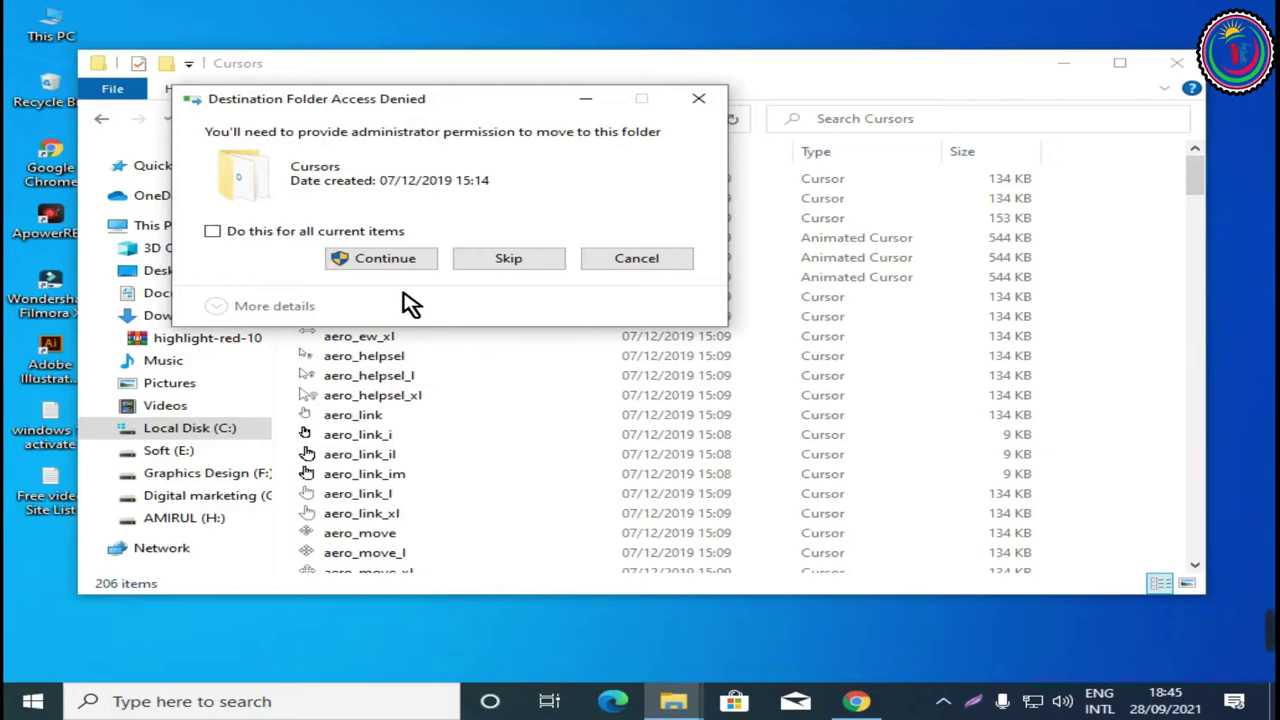
click(388, 262)
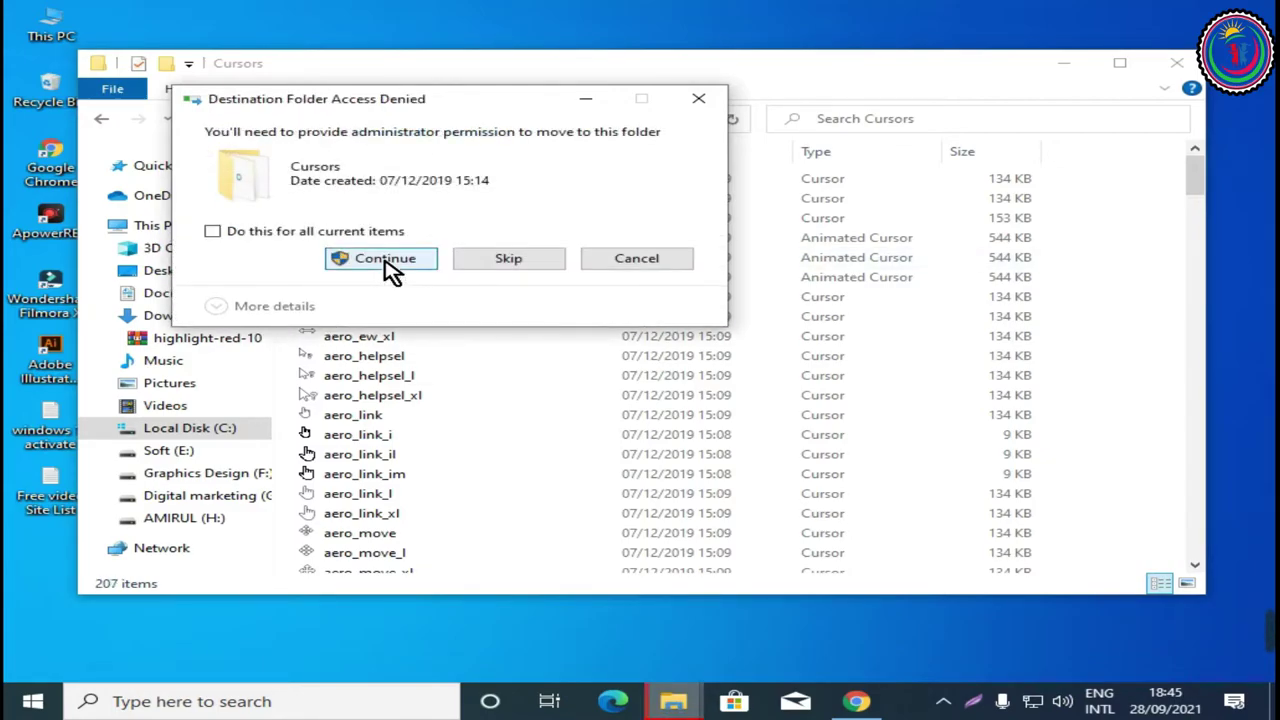
click(212, 232)
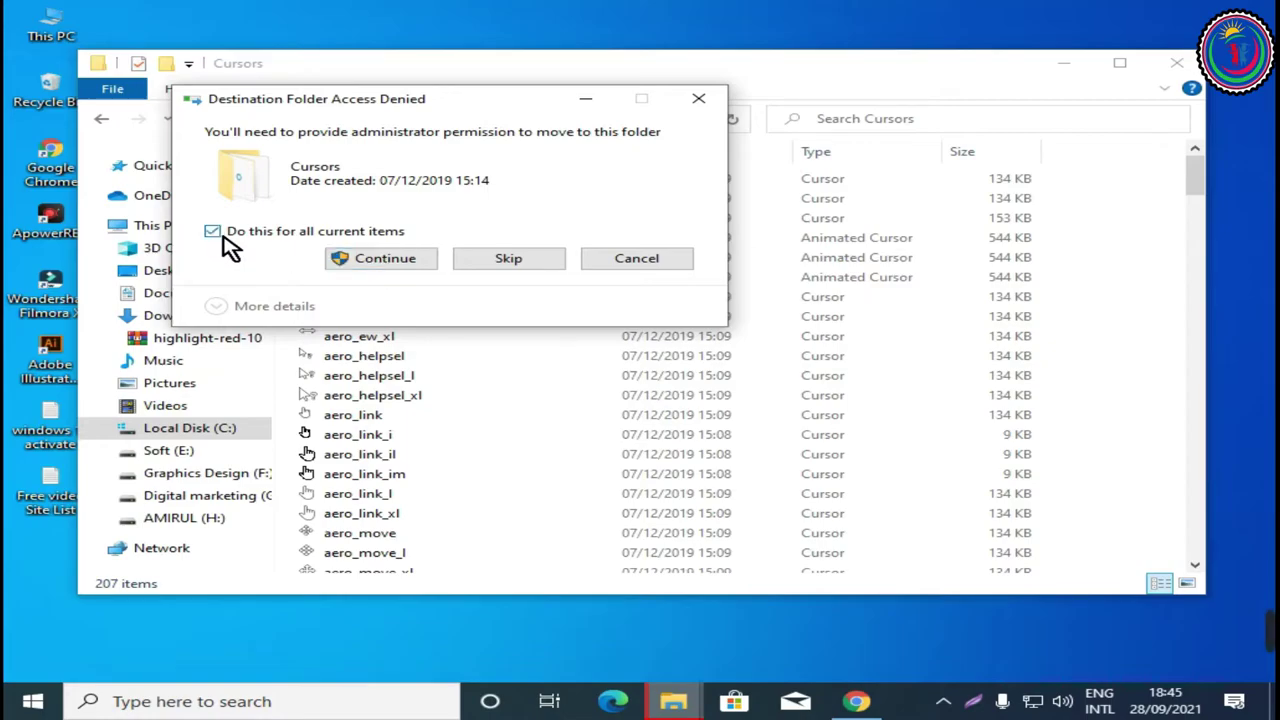
click(381, 262)
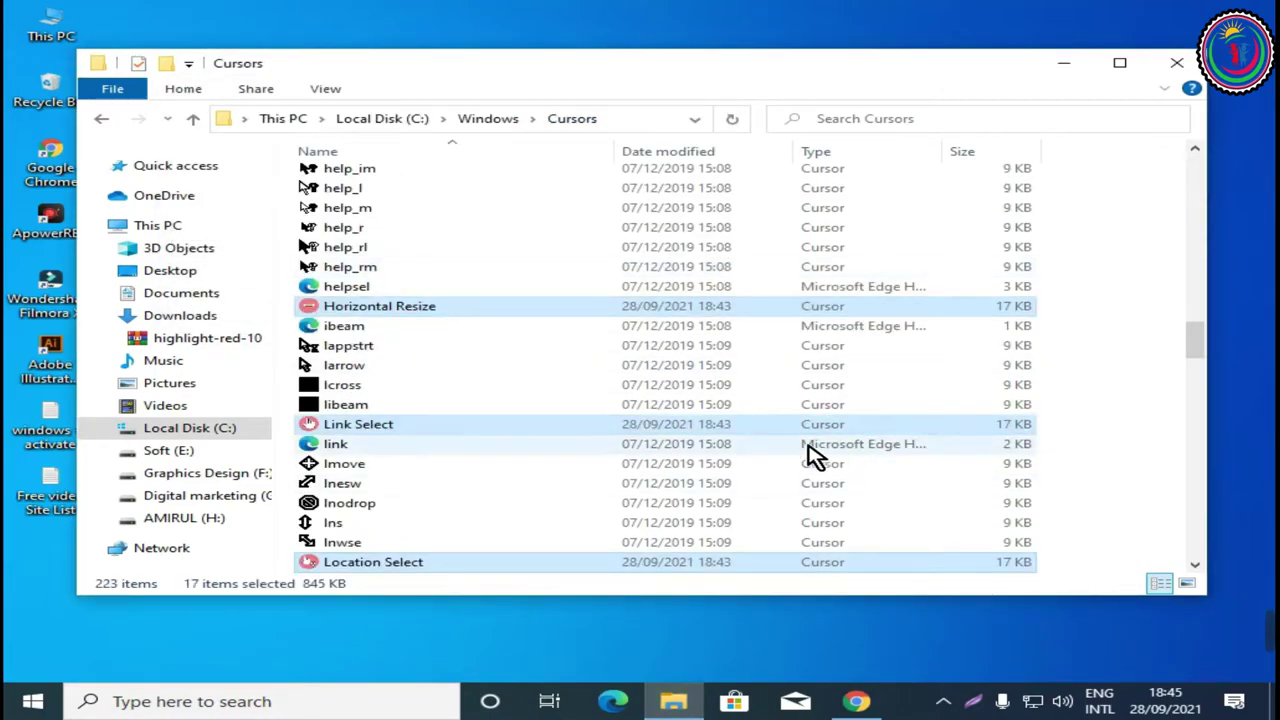
Search Windows for "mouse" and open the Mouse settings page
scroll(530, 420, down, 20)
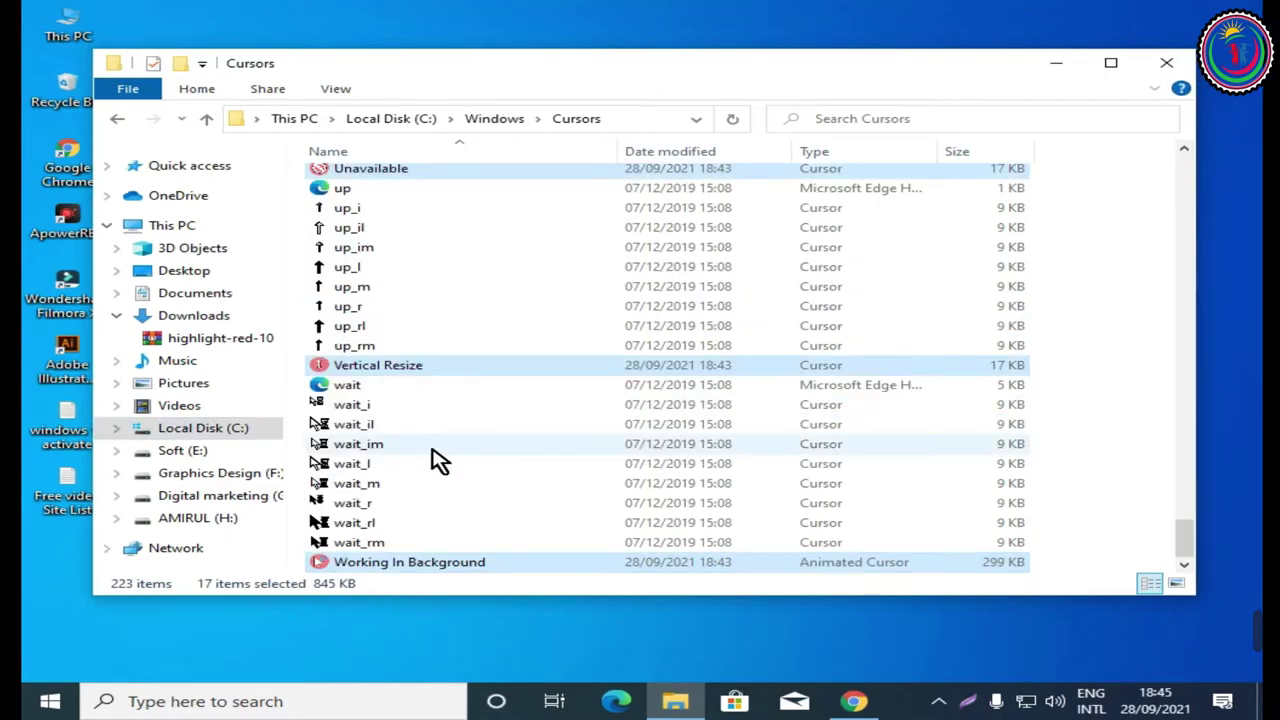
click(165, 705)
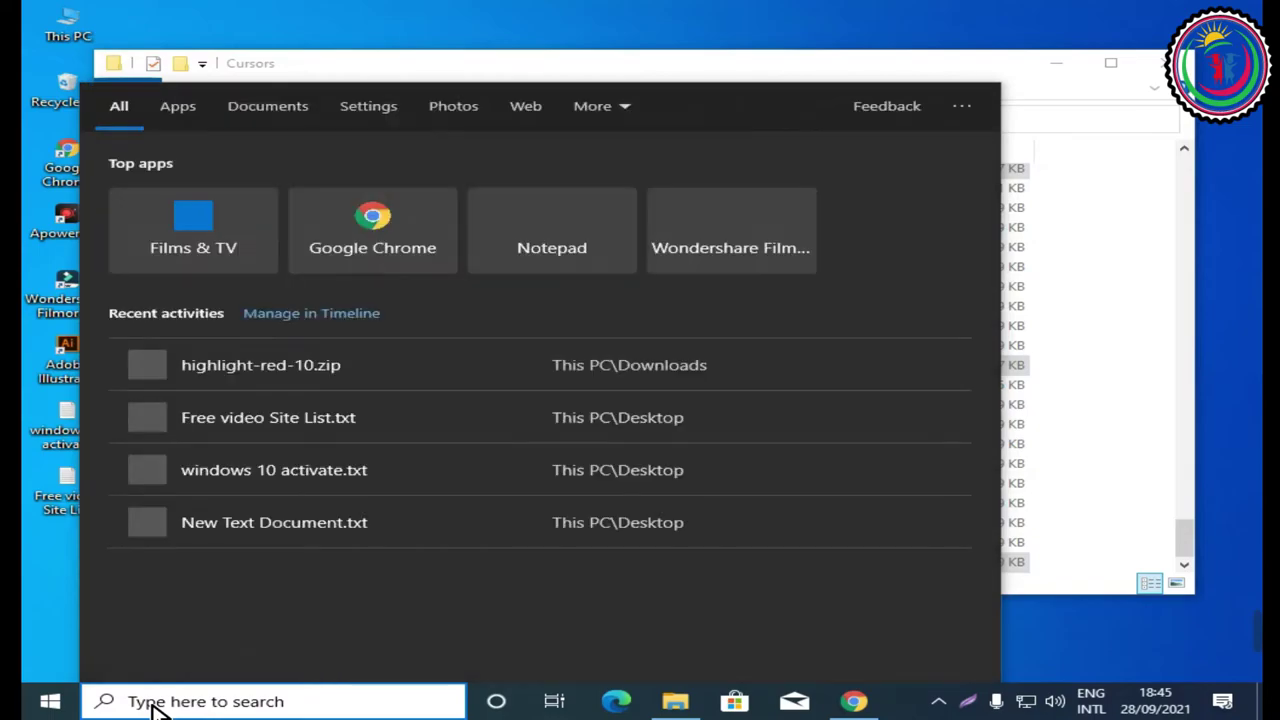
text(mouse)
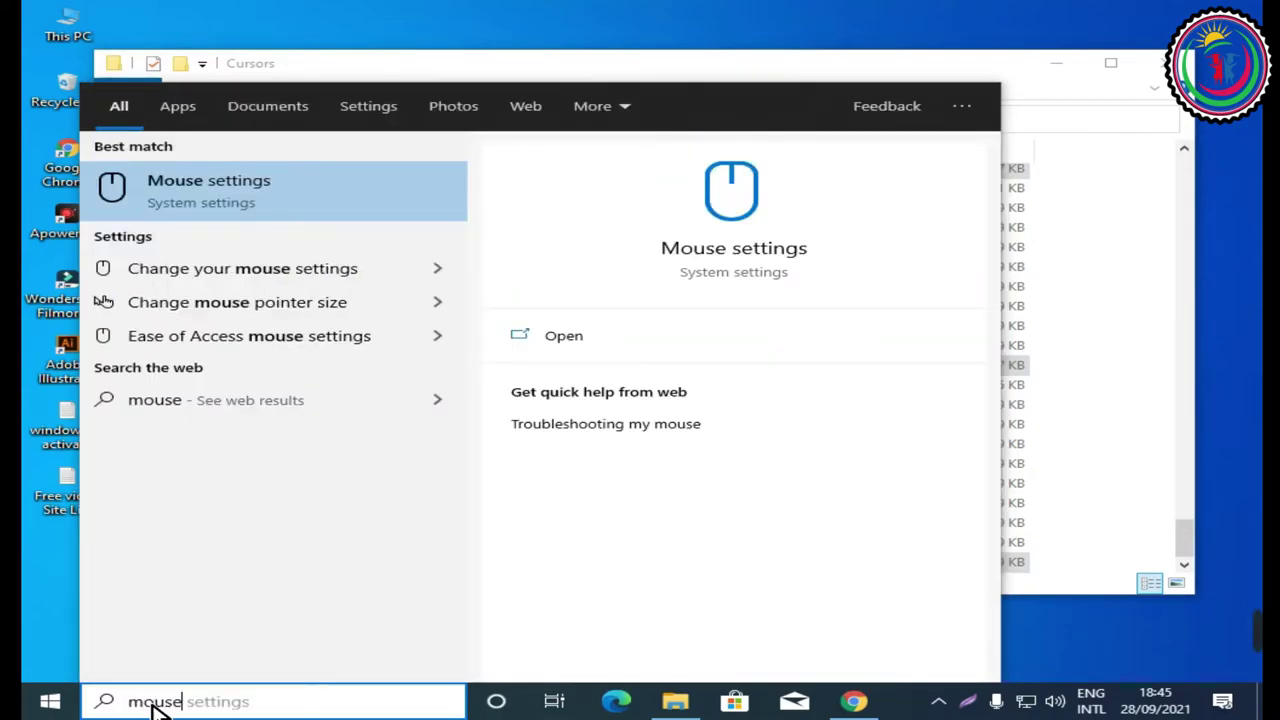
click(233, 193)
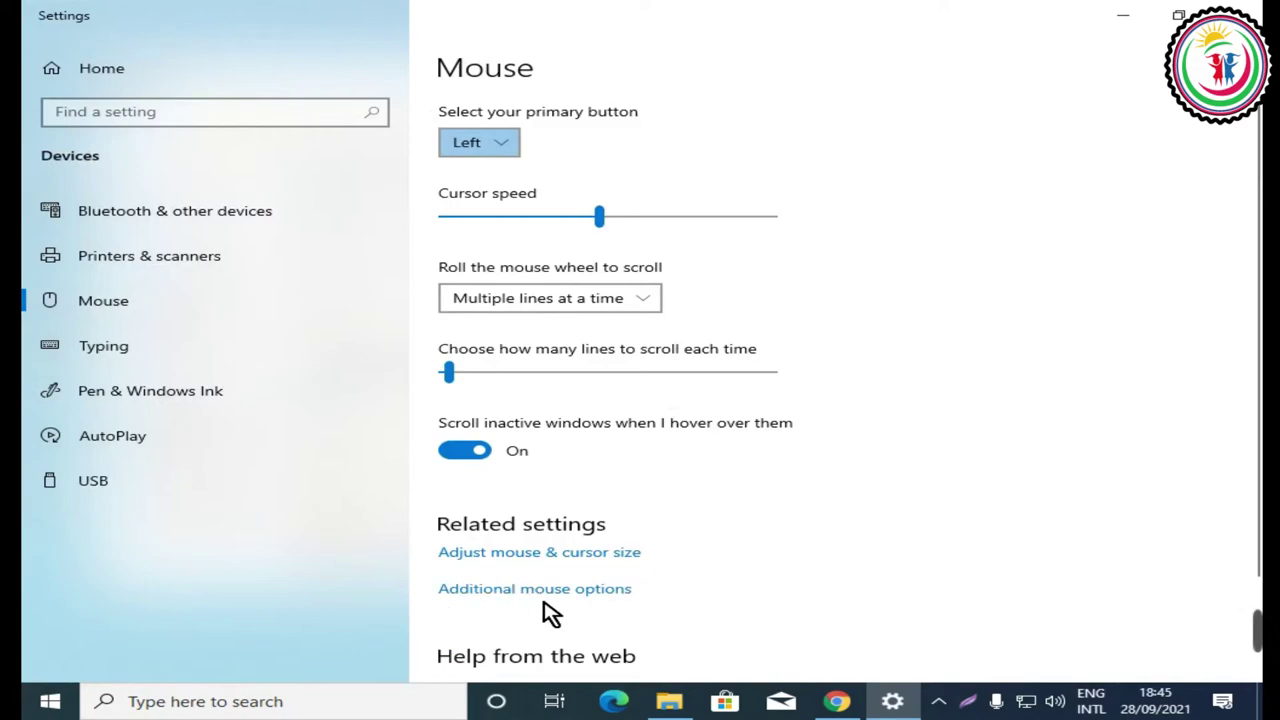
Open the additional mouse options and show the pointer scheme and its customisable cursors
scroll(612, 518, down, 3)
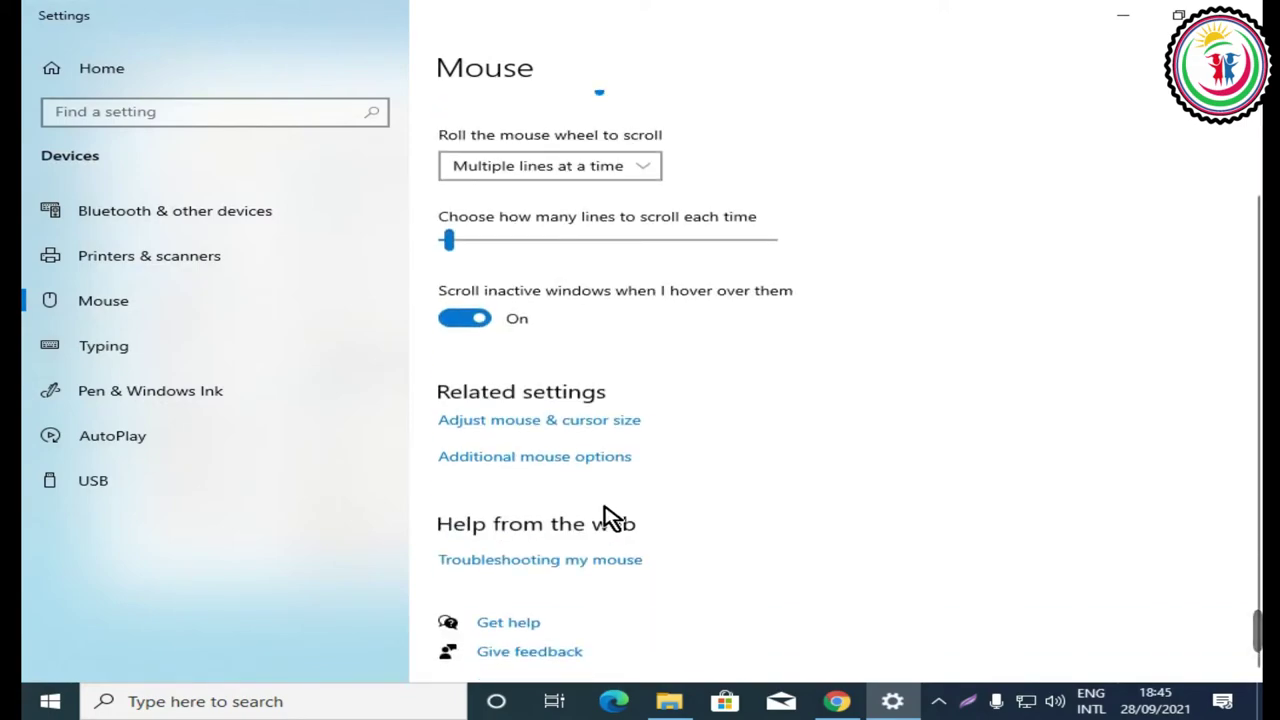
click(565, 468)
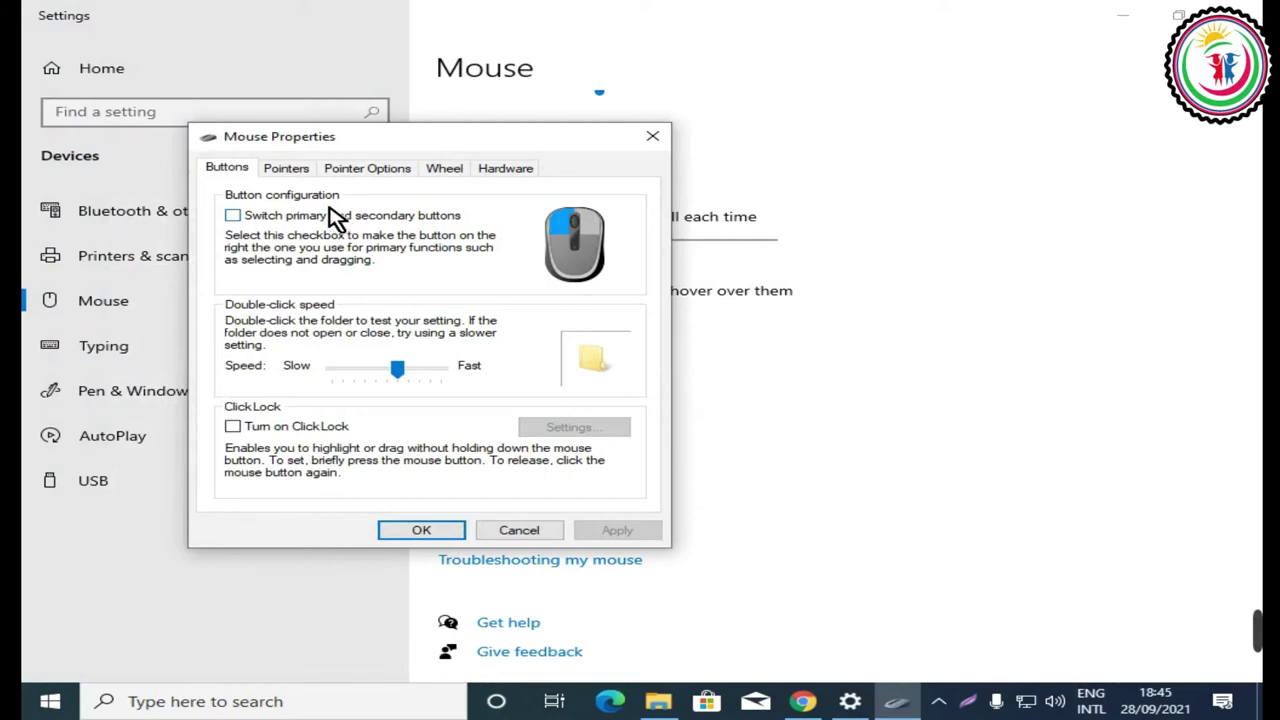
click(297, 172)
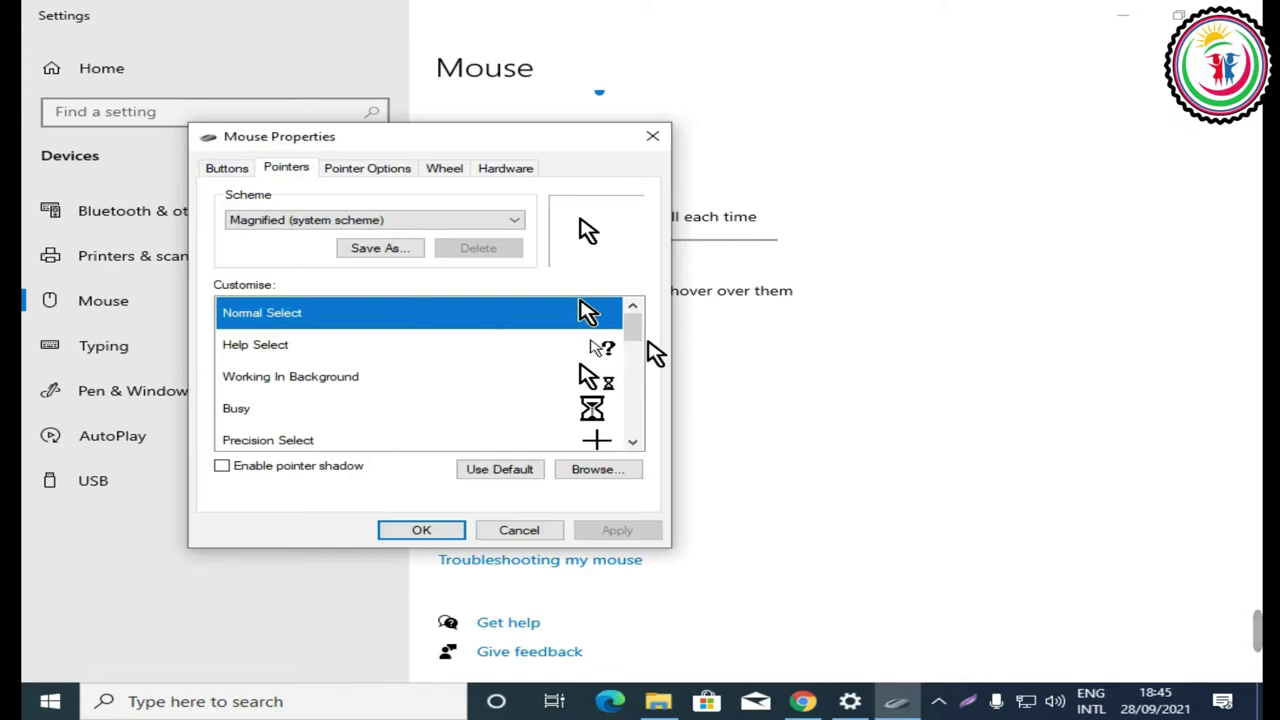
mouse_move(634, 326)
mouse_down()
mouse_move(643, 446)
mouse_move(651, 321)
mouse_up()
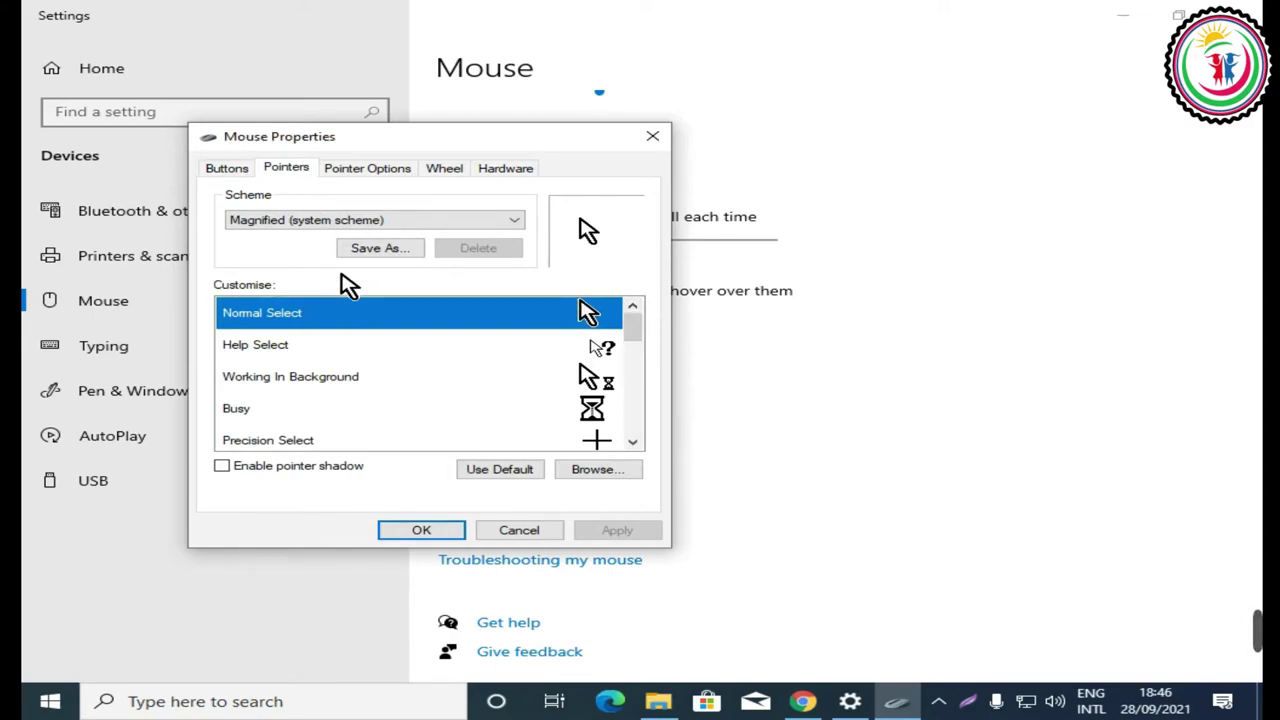
Assign the red Normal Select cursor file from the Cursors folder to the Normal Select pointer, and apply the change
click(592, 472)
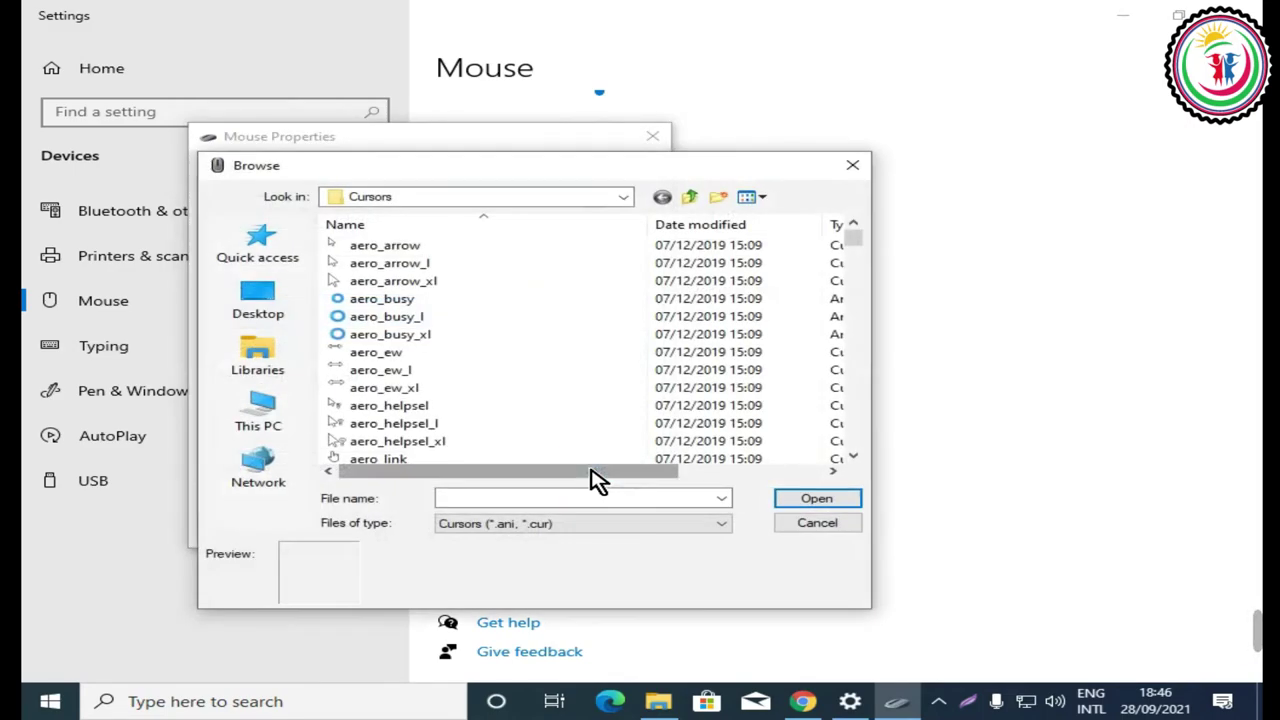
scroll(480, 263, down, 8)
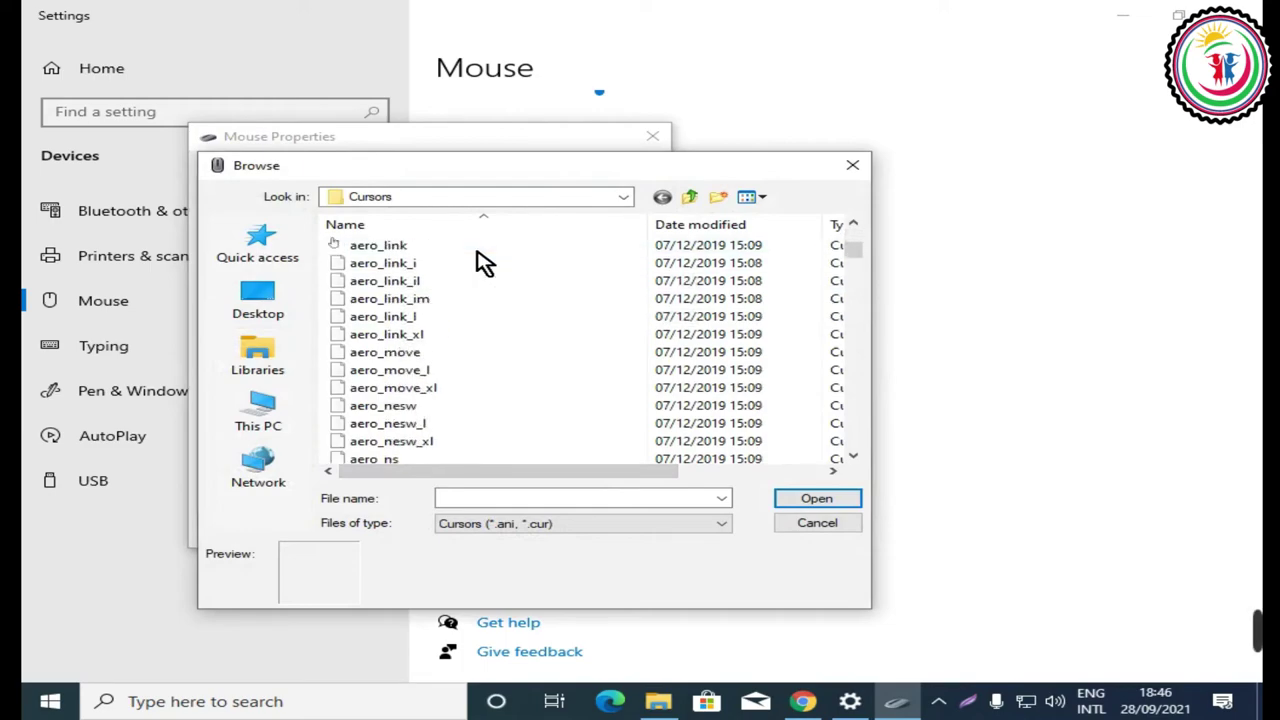
scroll(475, 275, down, 20)
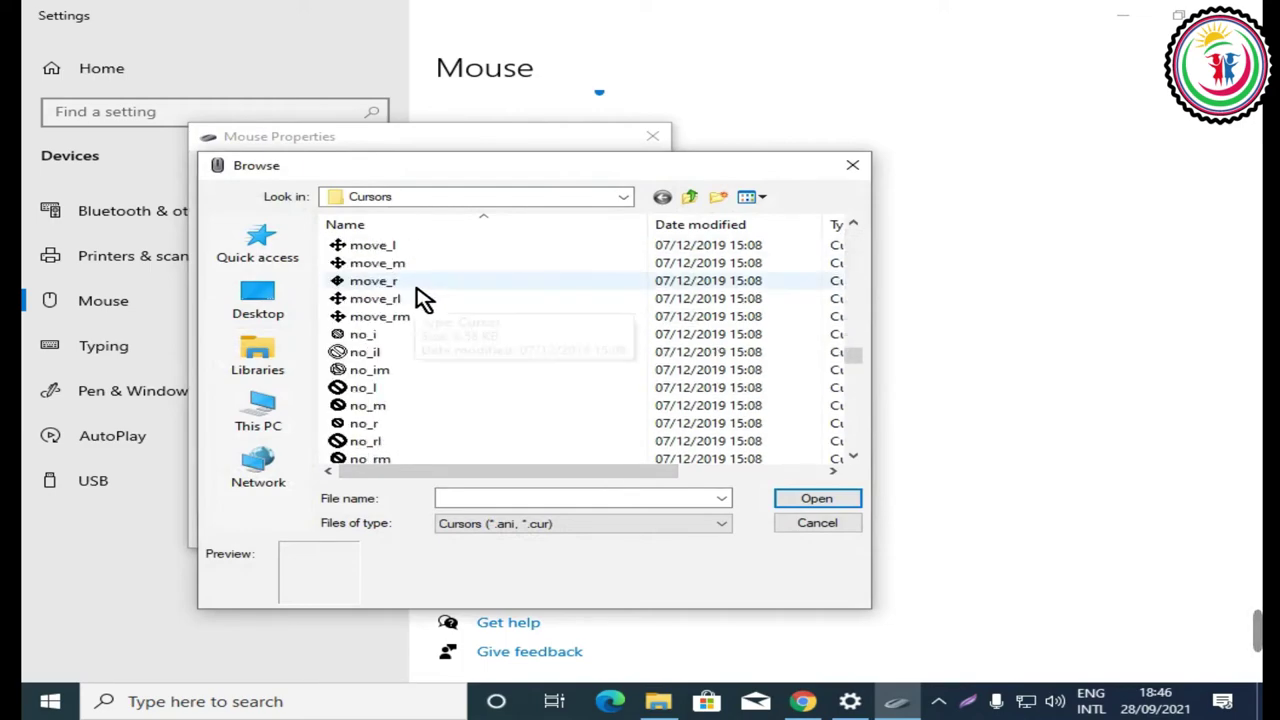
scroll(423, 300, down, 12)
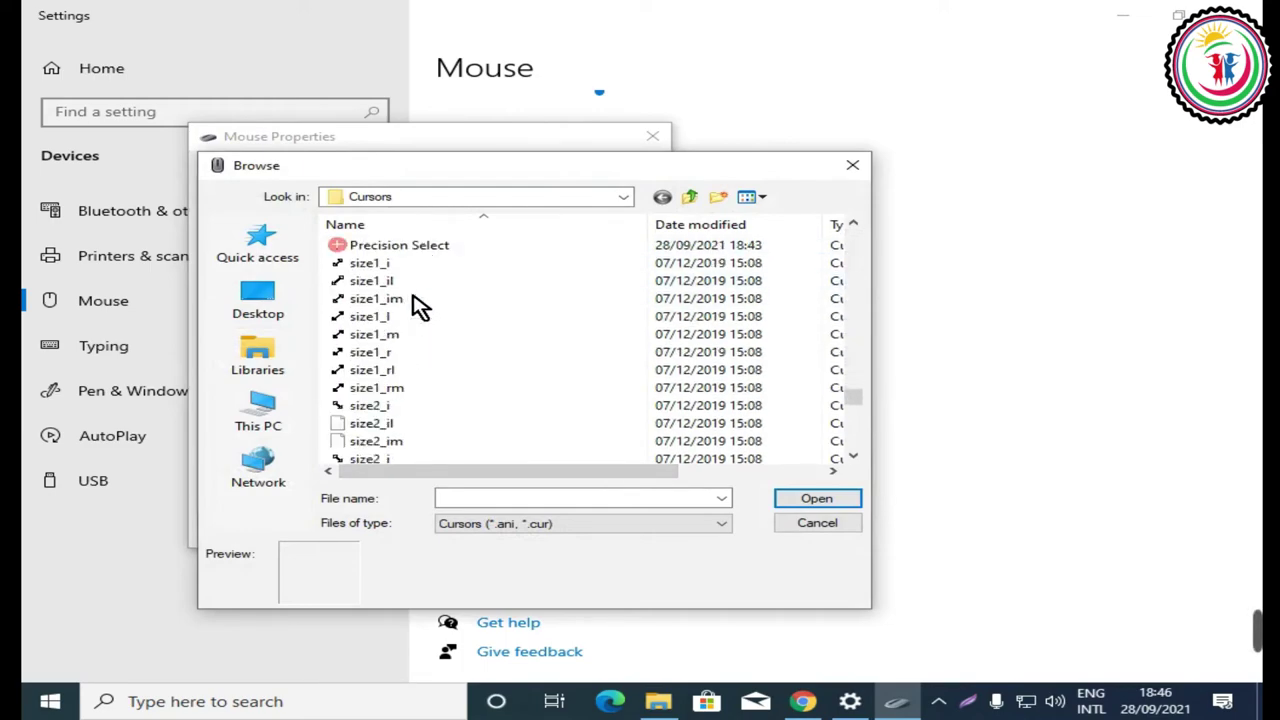
scroll(420, 307, up, 10)
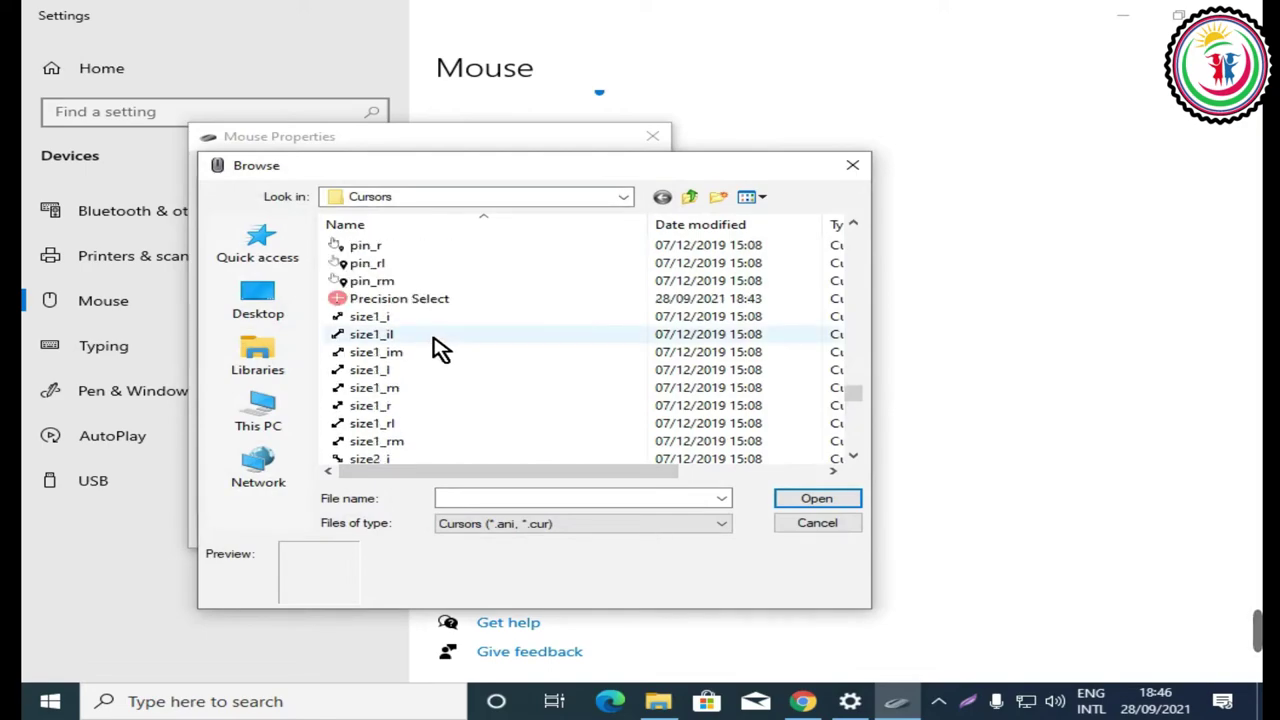
scroll(440, 348, up, 5)
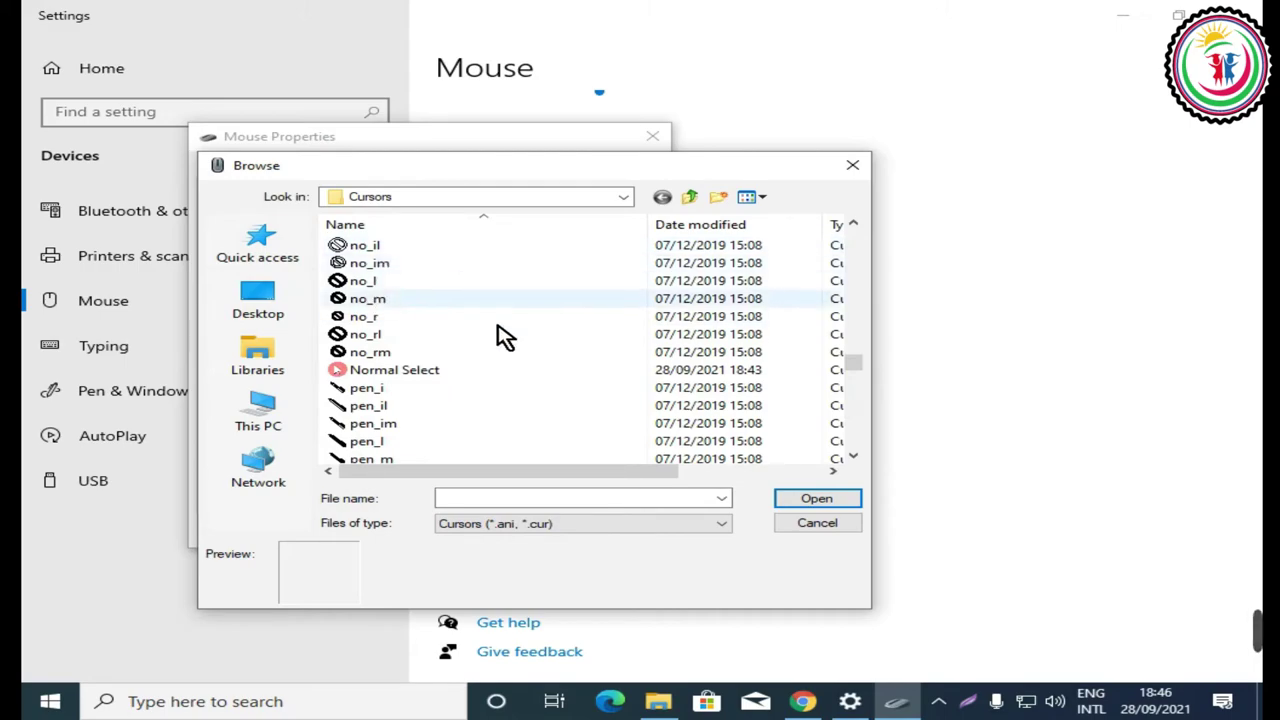
scroll(504, 330, down, 1)
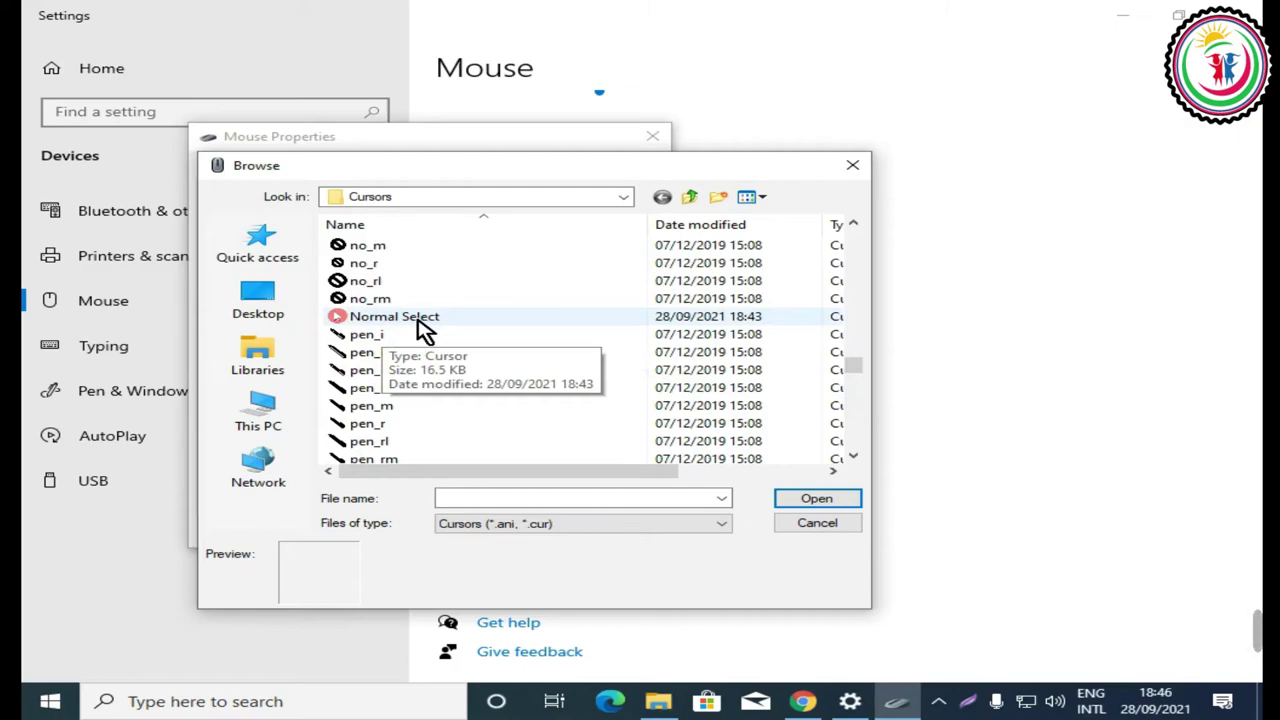
scroll(508, 323, down, 6)
scroll(414, 337, up, 3)
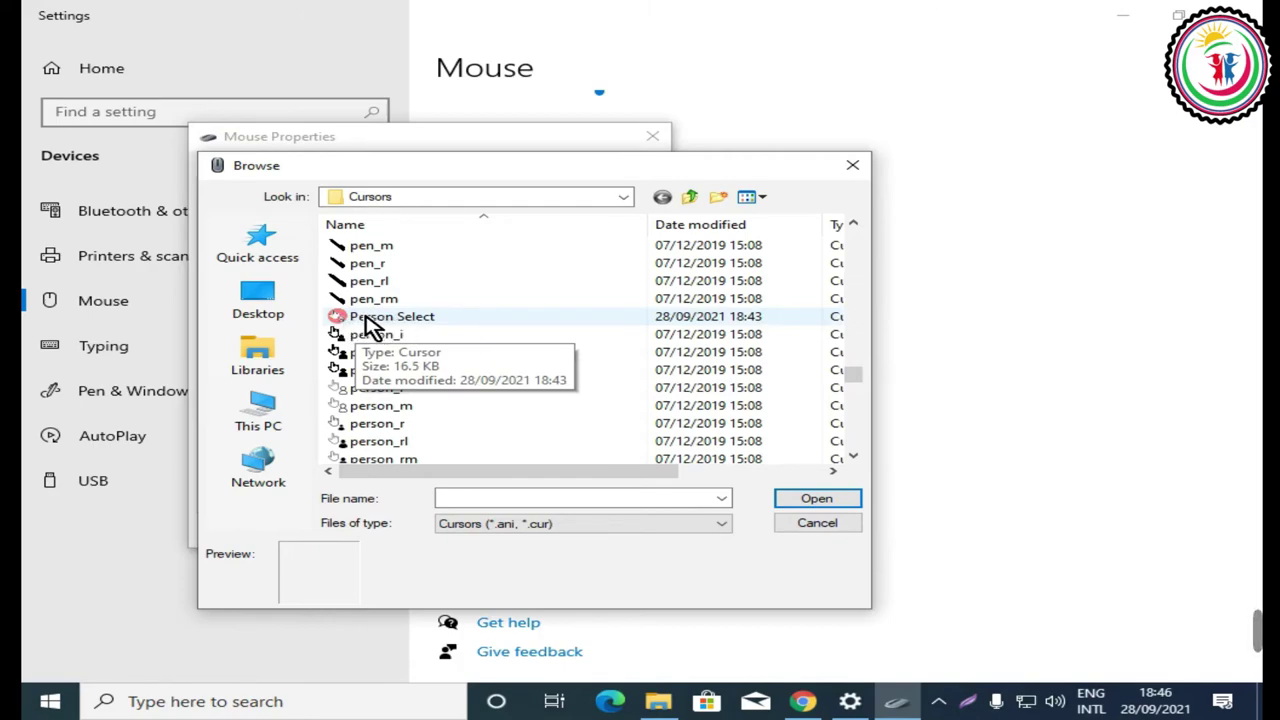
scroll(370, 327, up, 3)
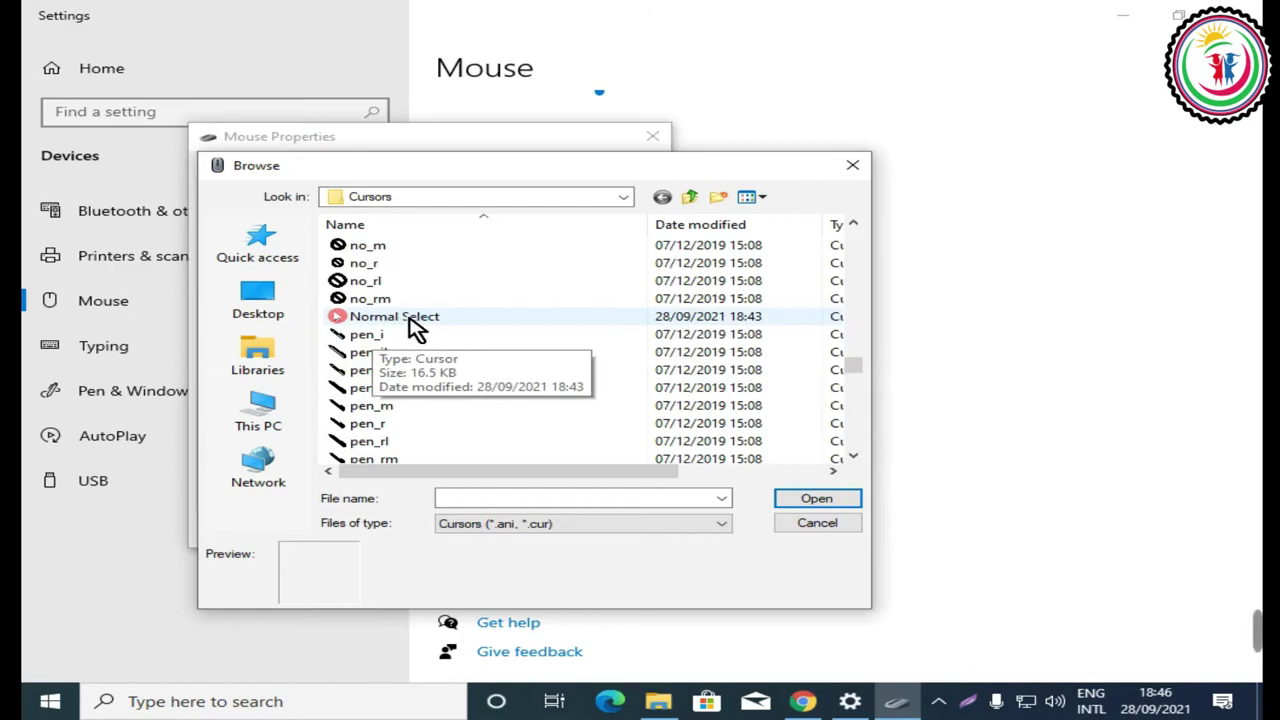
click(417, 330)
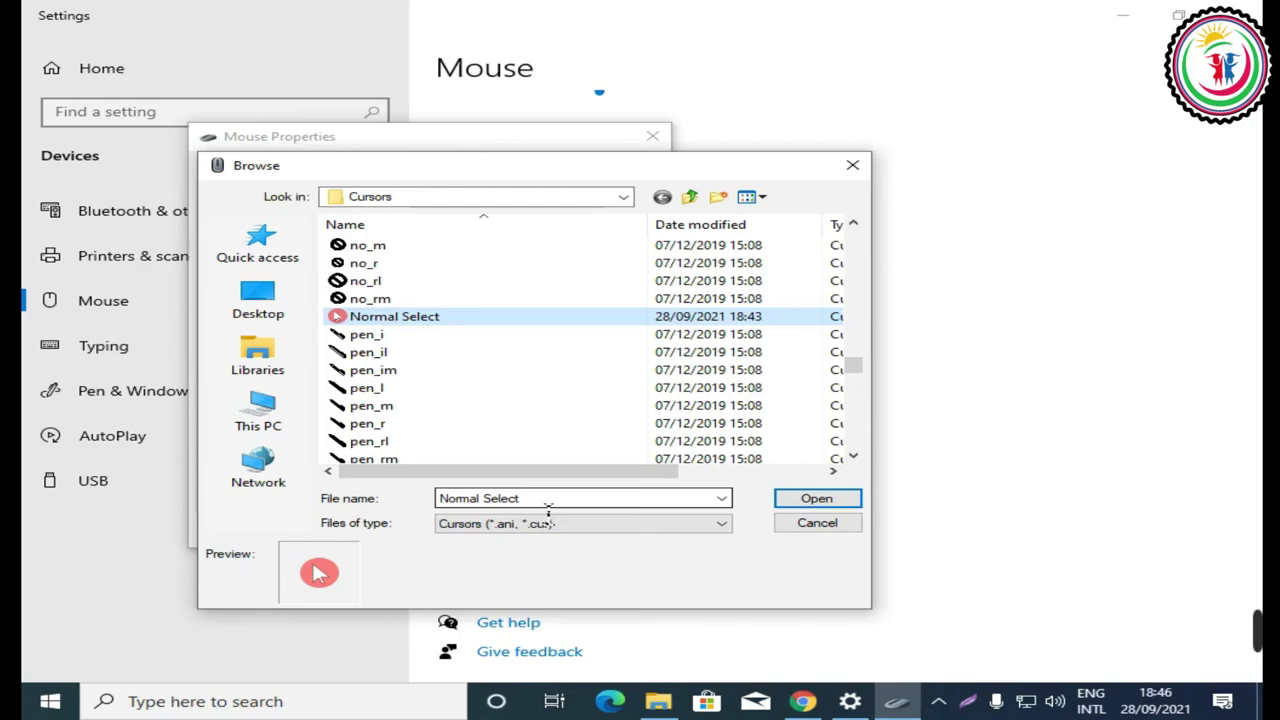
click(818, 503)
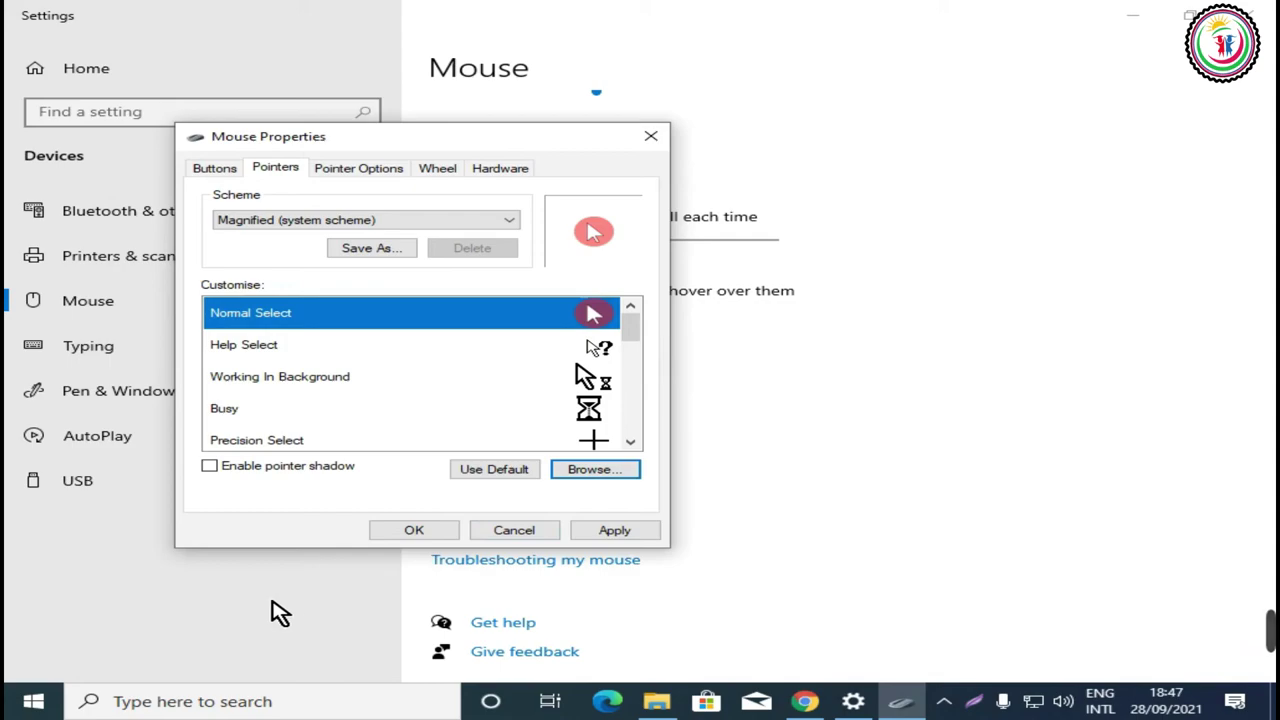
click(625, 538)
click(420, 538)
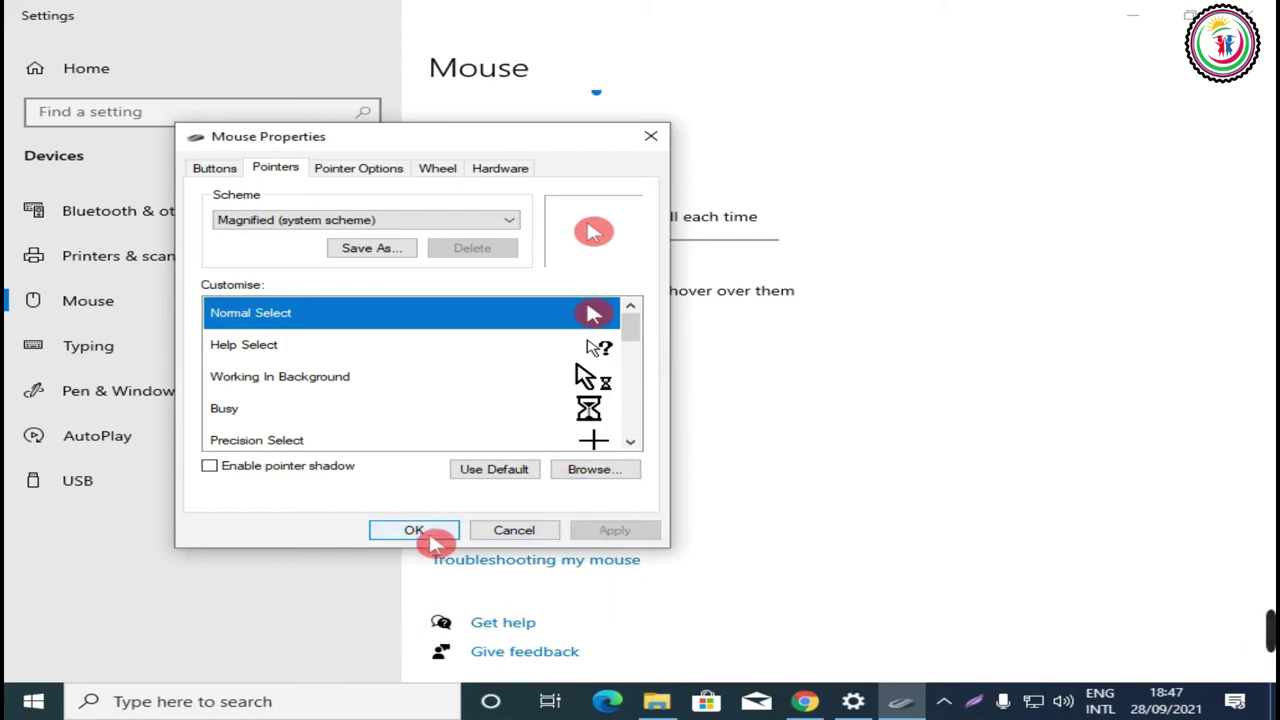